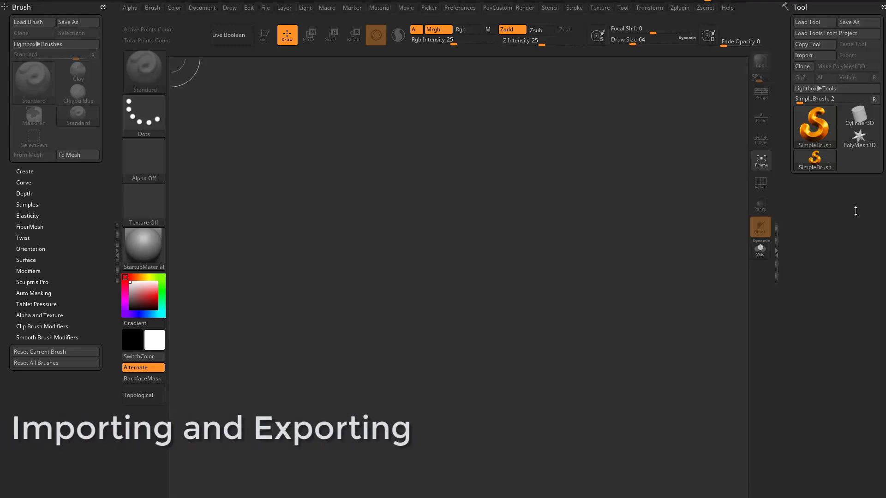
Step: Load the DemoSoldier.ZTL tool from the LightBox tool library
key("comma")
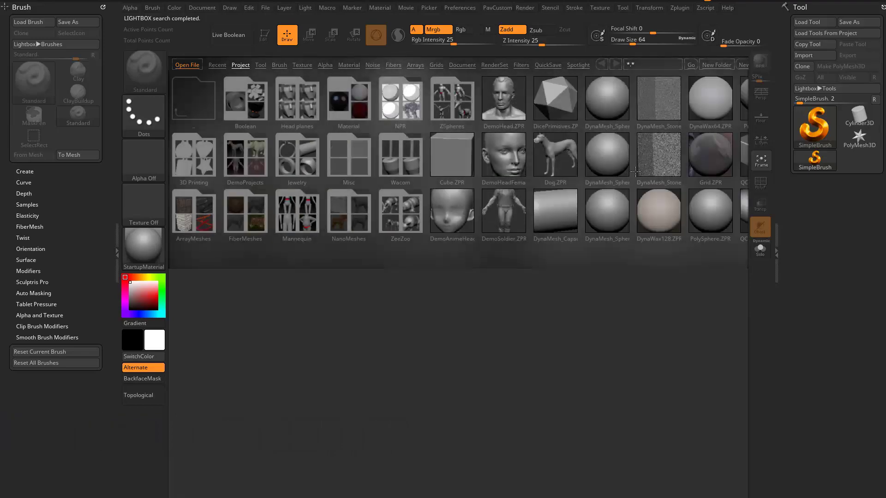
key("comma")
key("comma")
left_click(259, 65)
double_click(304, 154)
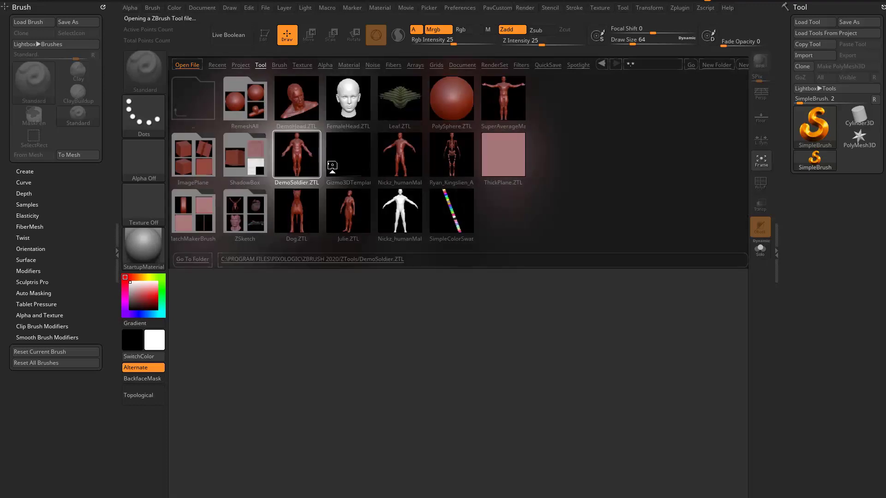
Step: Draw the DemoSoldier model onto the canvas and turn on Edit mode so it can be handled in 3D
left_click_drag(426, 298, 428, 457)
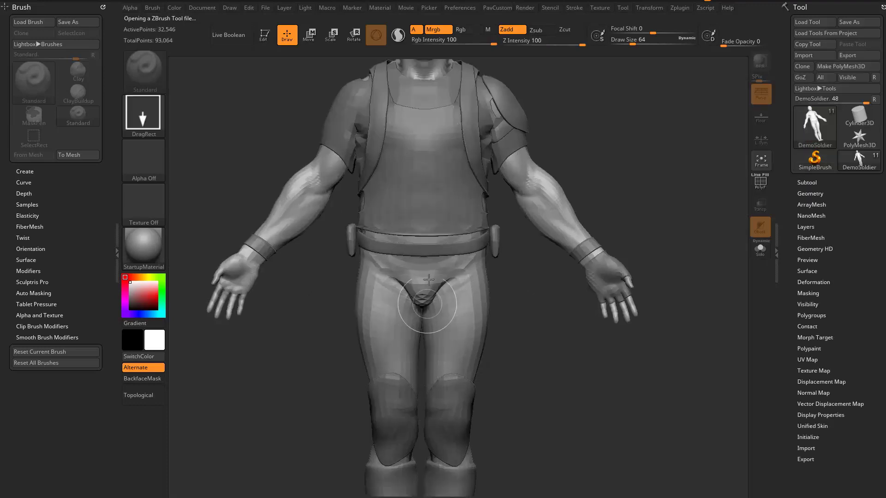
left_click(265, 35)
mouse_move(597, 175)
left_mouse_down("alt")
mouse_move(682, 194)
mouse_move(668, 193)
left_mouse_up("alt")
left_click_drag(644, 222, 637, 281)
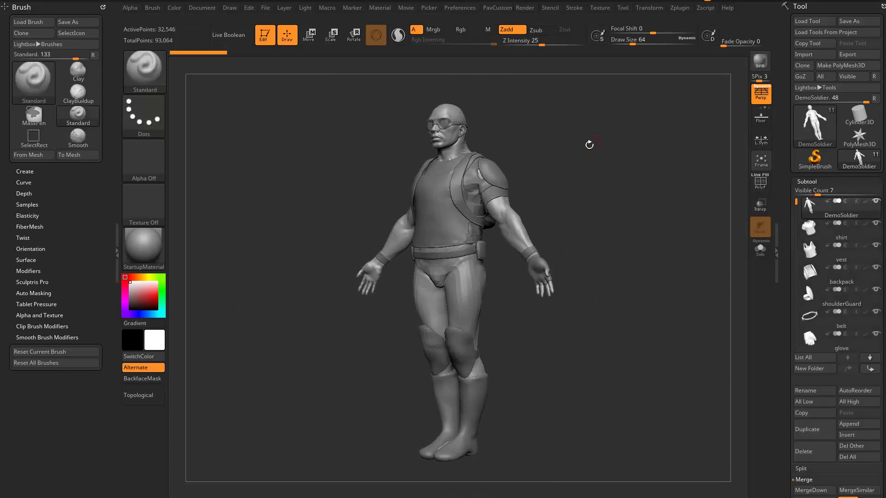
left_click_drag(586, 146, 585, 172)
Step: Load the skeletal anatomy model from the LightBox tools and switch the active tool between it and DemoSoldier, ending on the anatomy model
key("comma")
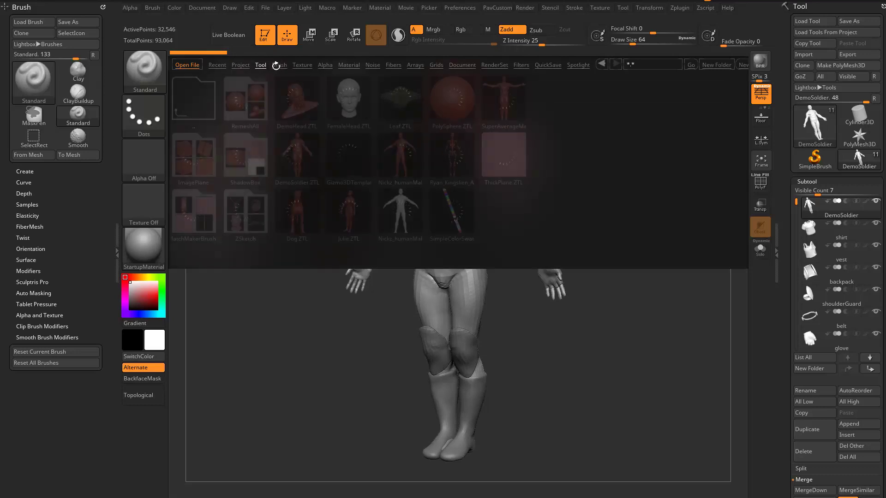
double_click(459, 158)
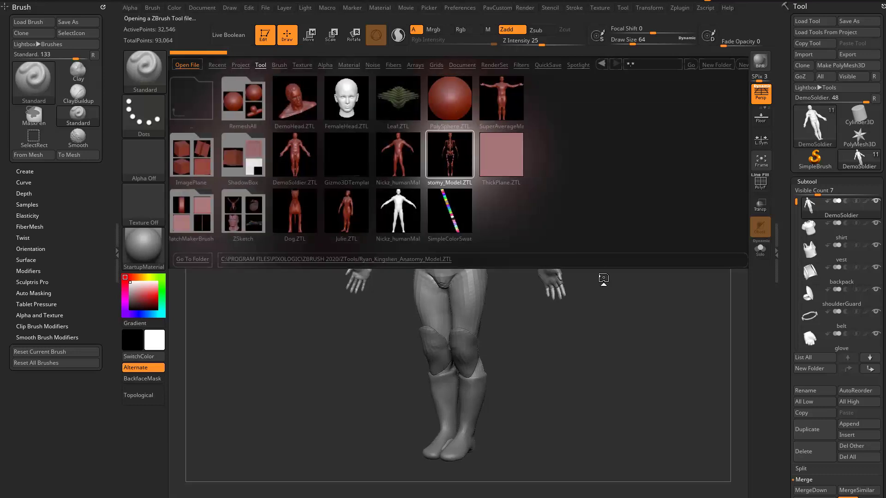
left_click(841, 166)
left_click(807, 186)
left_click_drag(655, 263, 617, 277)
left_click_drag(786, 274, 794, 250)
left_click(859, 140)
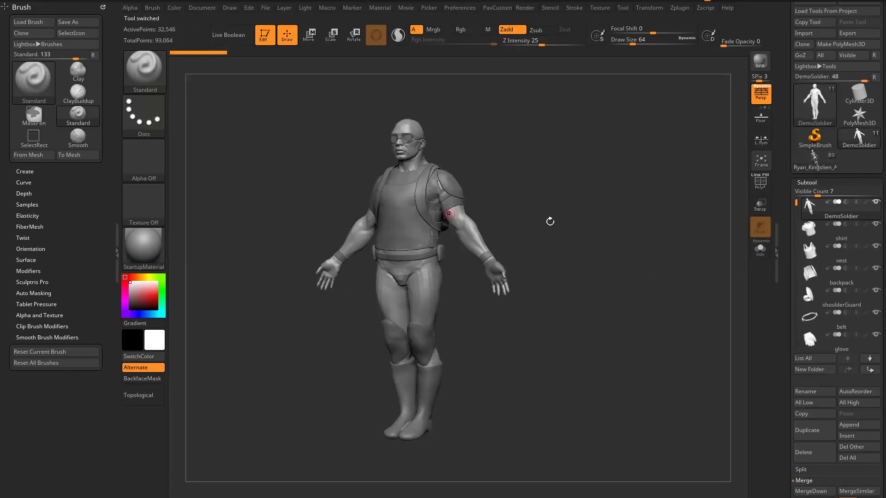
left_click(817, 162)
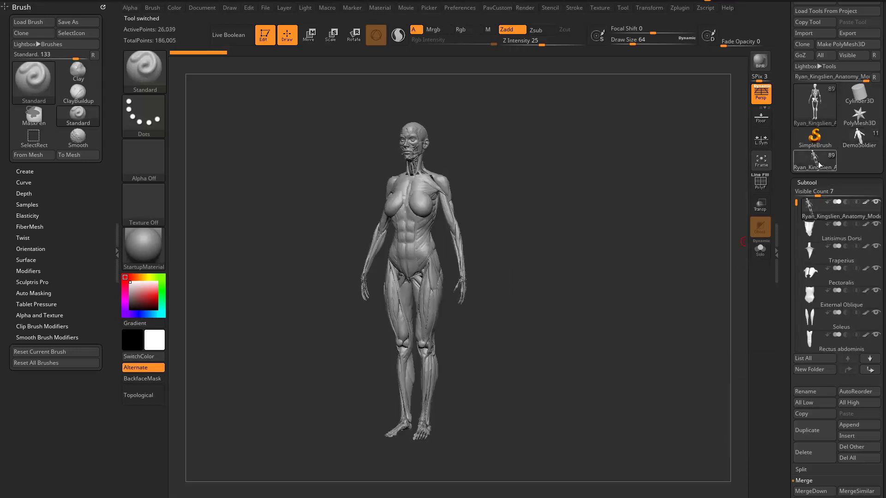
Step: Insert the DemoSoldier tool as a subtool beneath the first subtool of the anatomy model
left_click_drag(783, 184, 791, 142)
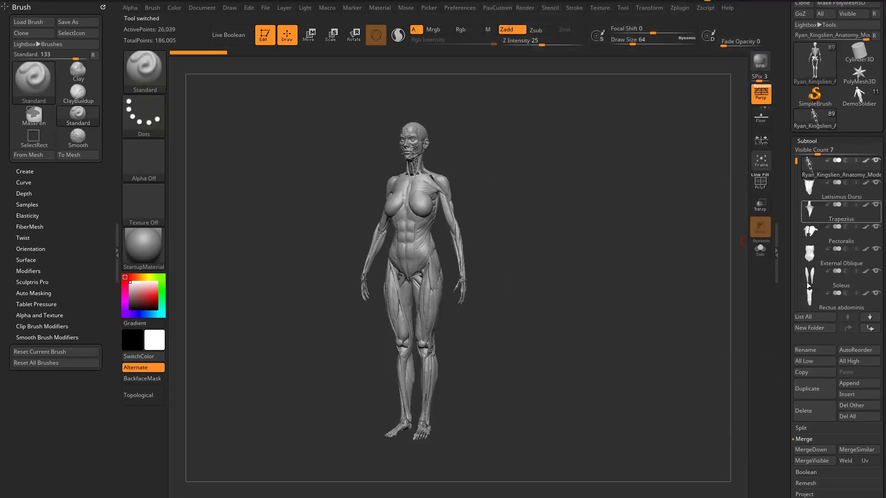
left_click(849, 394)
left_click(591, 320)
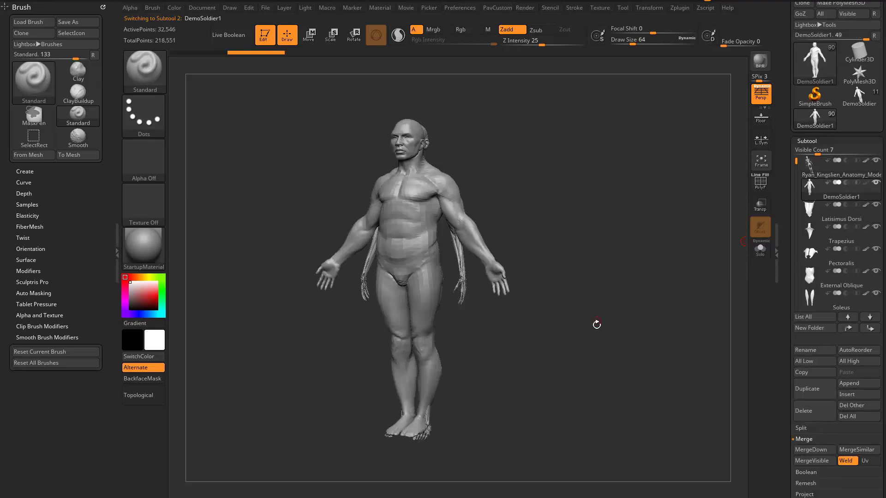
left_click_drag(677, 192, 642, 188)
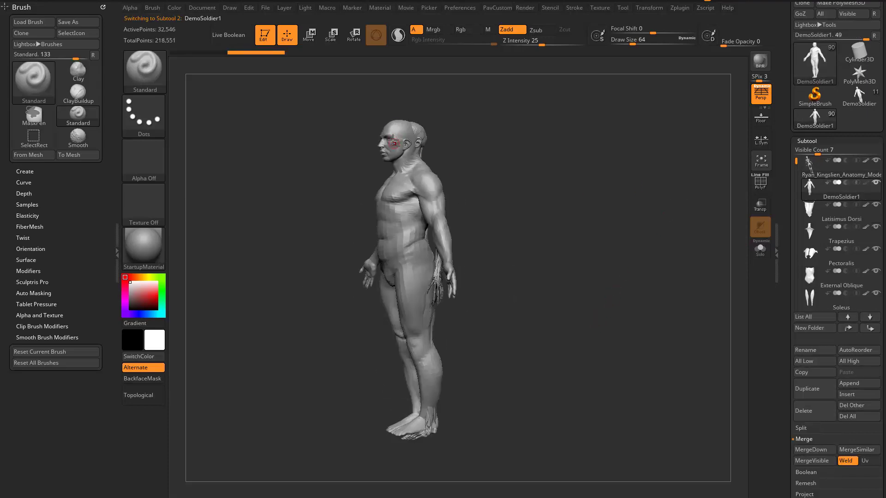
Step: Delete the inserted DemoSoldier1 subtool from the anatomy model and confirm the deletion
left_click(851, 103)
left_click(812, 123)
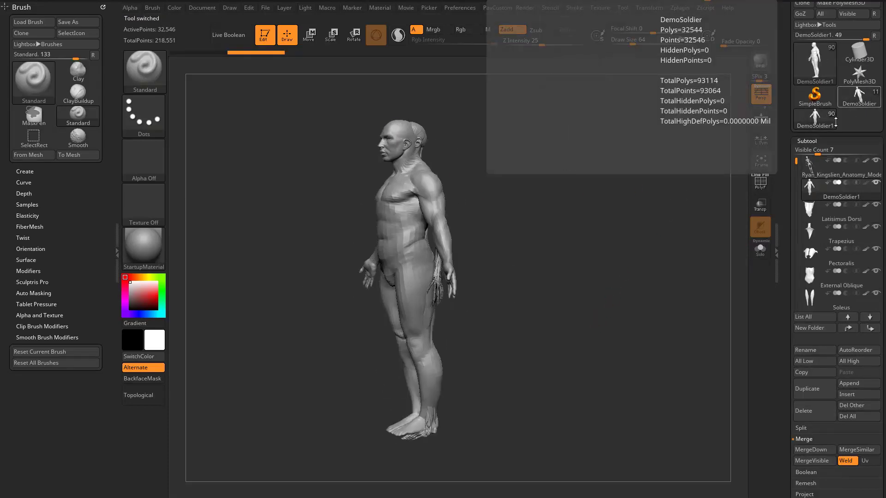
left_click(804, 409)
left_click(727, 431)
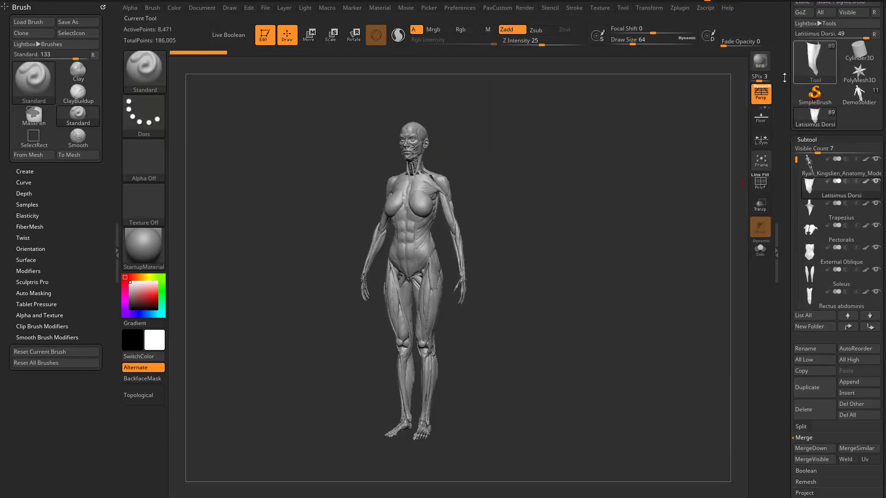
Step: Open the 3D mesh import dialog, examine the file formats it supports, and close it without importing
left_click_drag(782, 80, 783, 96)
left_click(814, 55)
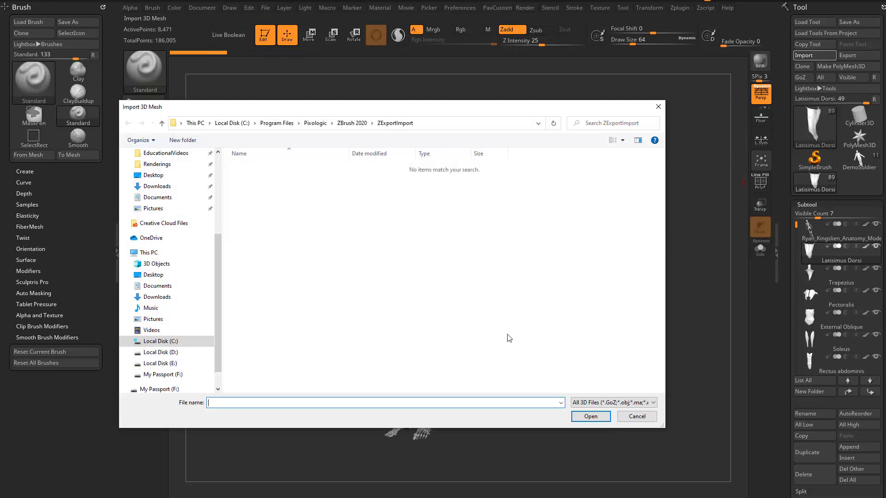
left_click(634, 404)
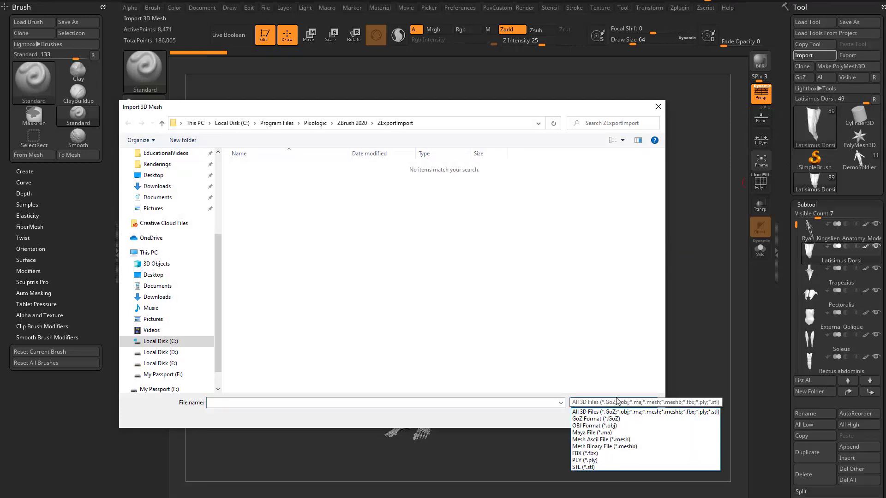
left_click(660, 107)
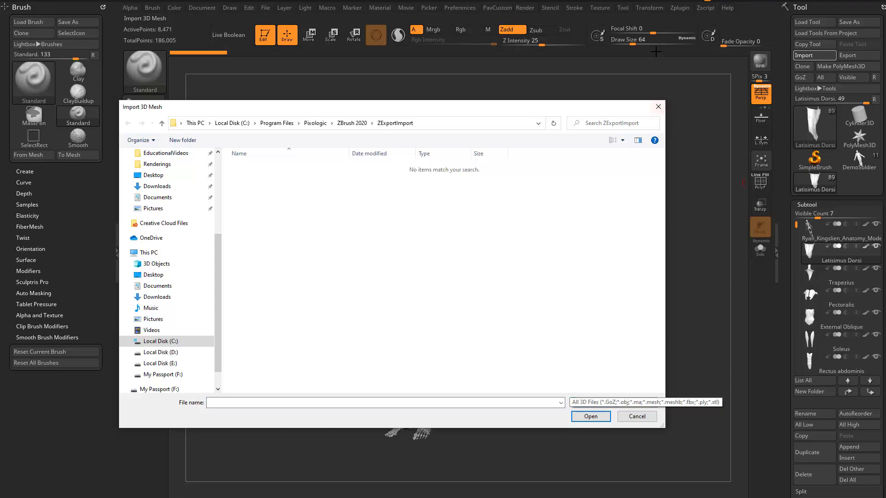
left_click(659, 106)
Step: Examine the import and export options offered by the 3D Print Hub and FBX ExportImport plugins
left_click(681, 9)
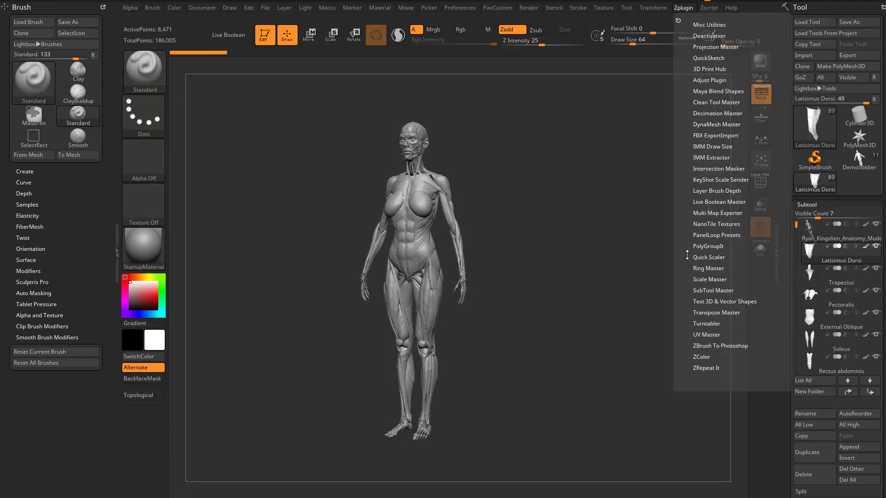
left_click(709, 69)
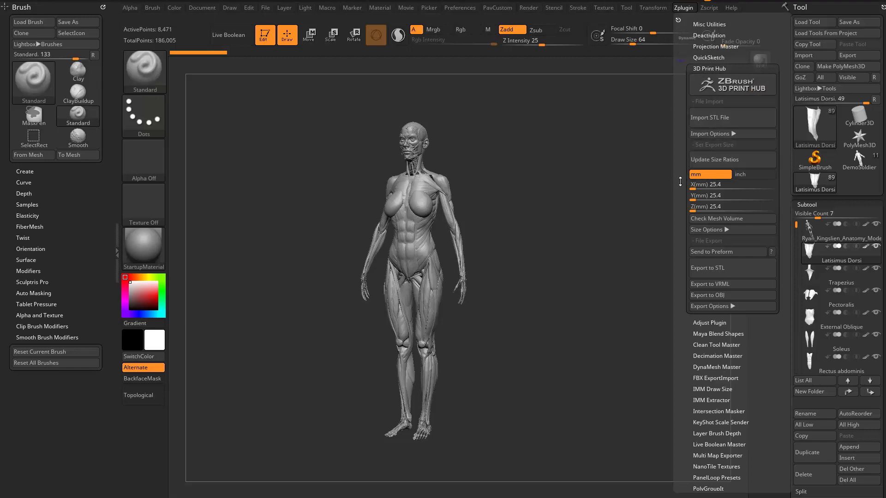
scroll(706, 208, "down", 3)
left_click(703, 252)
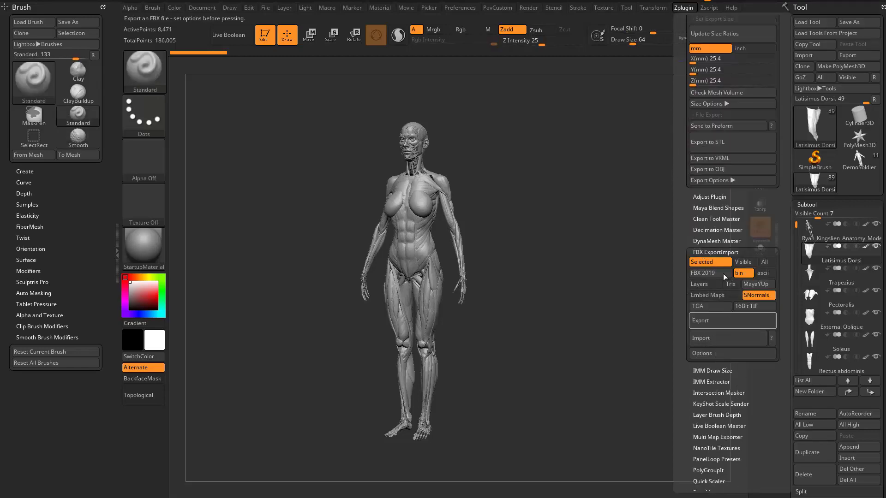
scroll(704, 138, "up", 3)
left_click(706, 68)
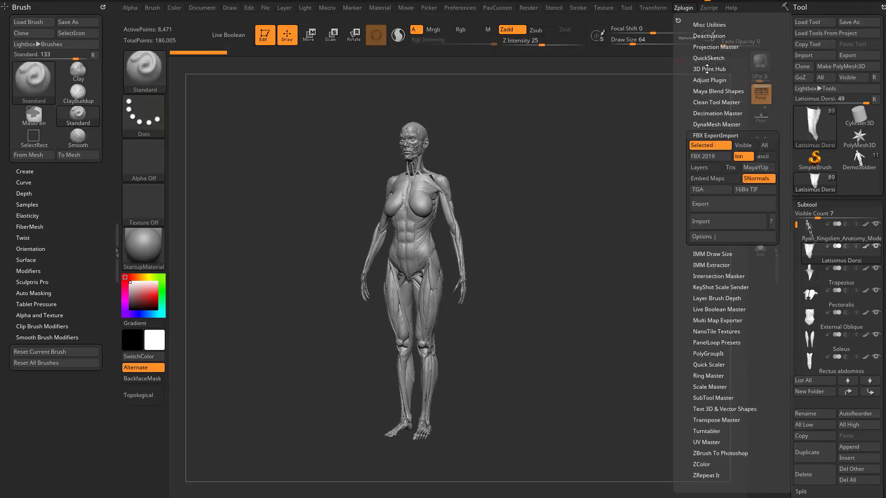
left_click(706, 69)
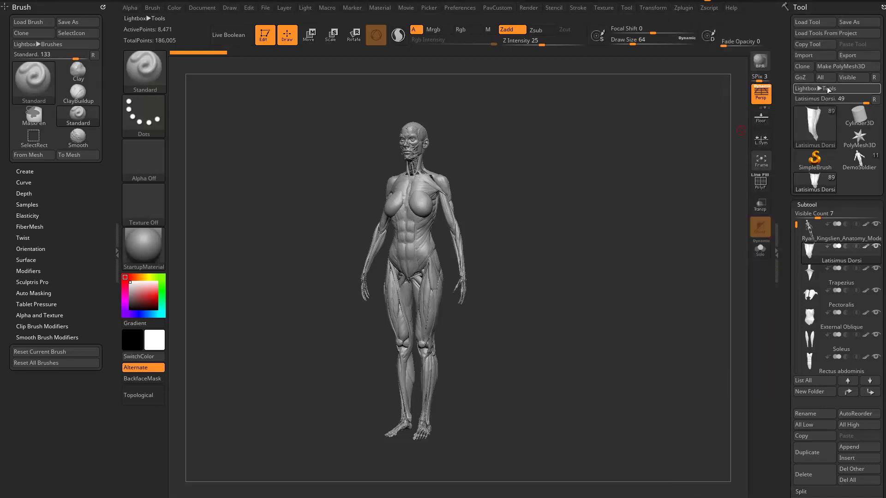
Step: Switch to the DemoSoldier tool, display its PolyFrame, and isolate the body subtool with Solo
mouse_move(822, 140)
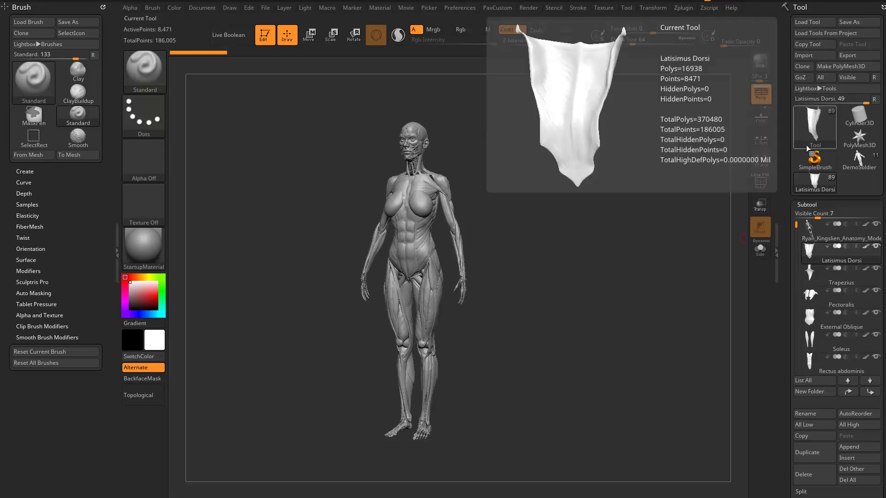
mouse_move(823, 254)
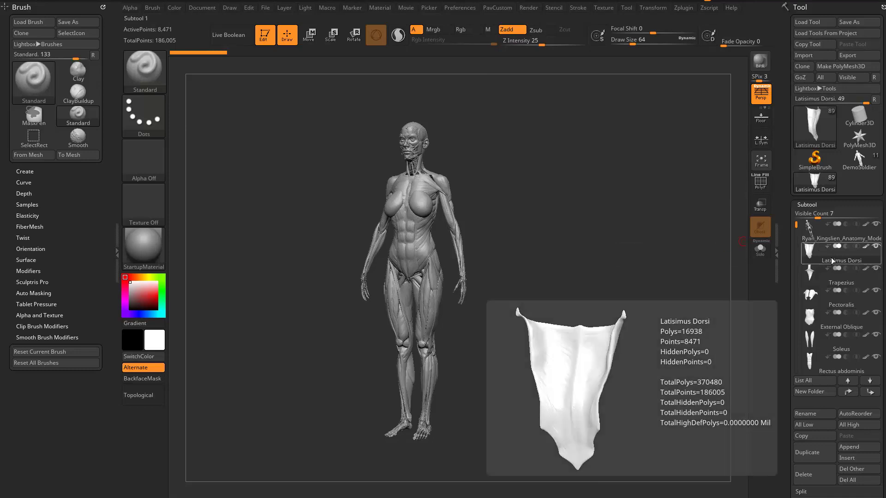
left_click(856, 162)
mouse_move(656, 249)
left_mouse_down("shift")
mouse_move(615, 253)
mouse_move(700, 242)
mouse_move(672, 245)
mouse_move(676, 234)
mouse_move(643, 250)
mouse_move(656, 267)
left_mouse_up("shift")
key("f")
left_click(760, 183)
left_click(760, 250)
key("f")
Step: Set the DemoSoldier body's subdivision level (SDiv) to 1 in its Geometry settings
left_click_drag(784, 255, 786, 224)
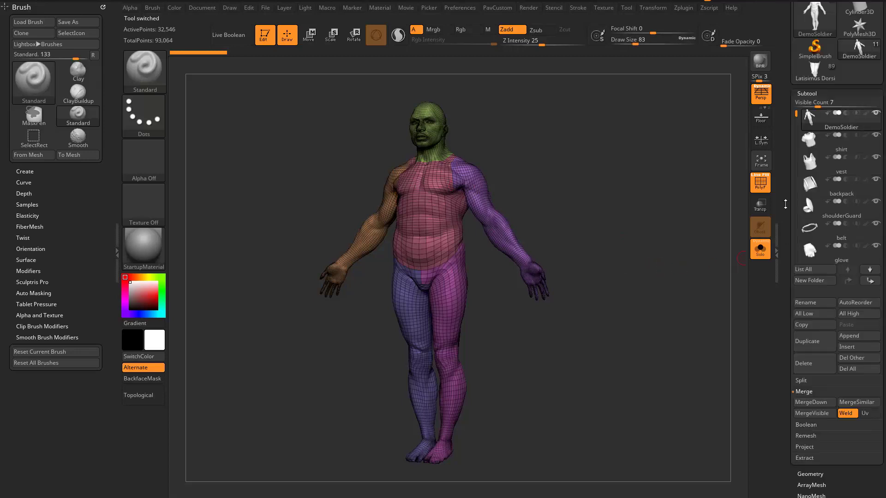
left_click(803, 473)
left_click_drag(789, 463, 788, 407)
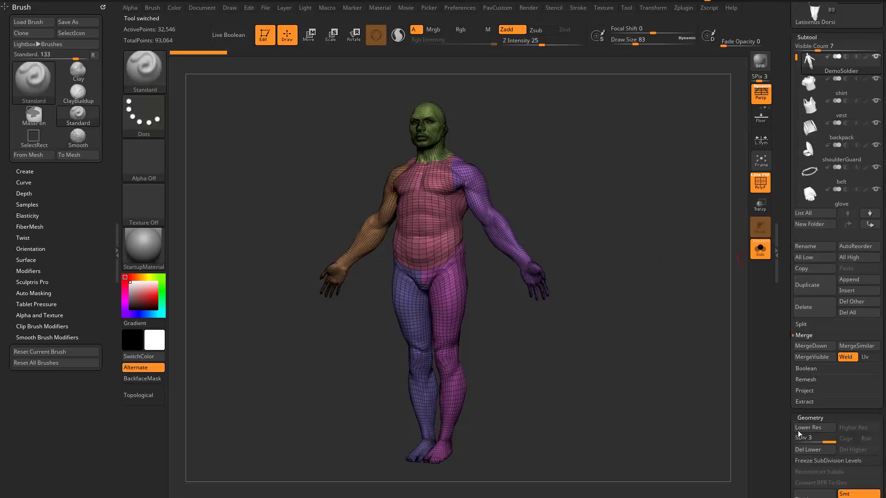
left_click_drag(804, 440, 788, 444)
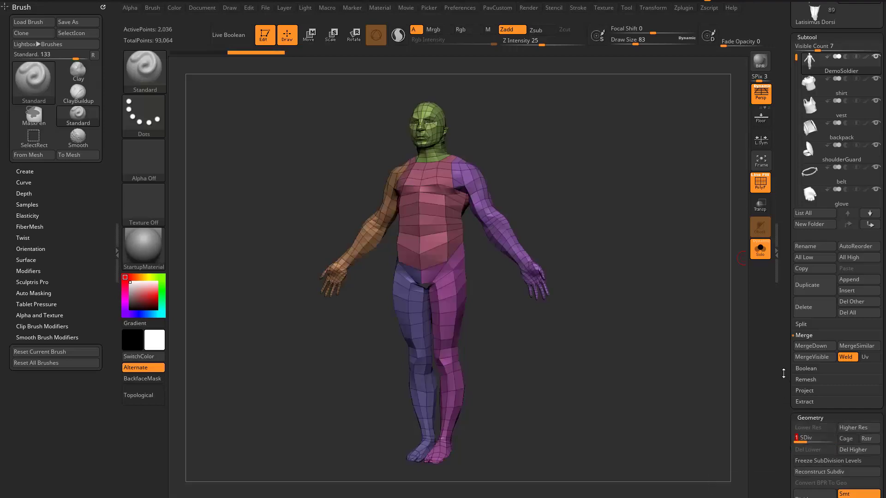
Step: Open the mesh export dialog for DemoSoldier.obj in OBJ format and cancel without saving
left_click_drag(784, 368, 783, 480)
left_click(842, 56)
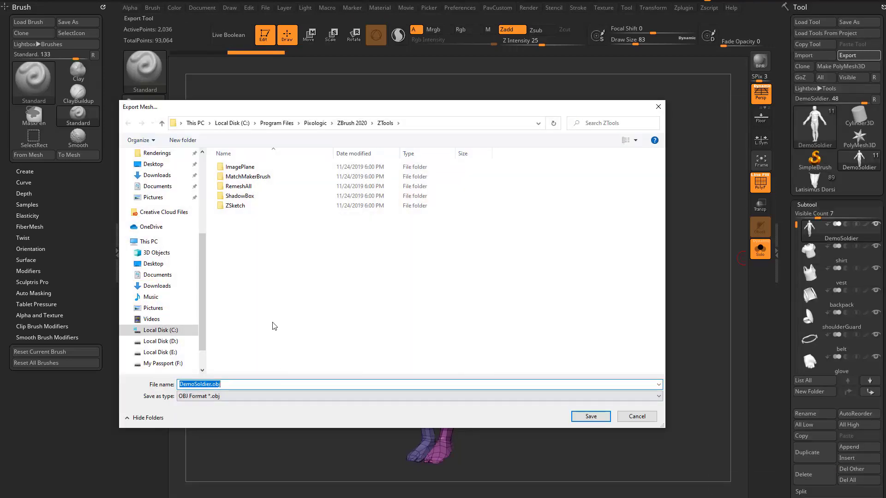
left_click(637, 417)
Step: Set the DemoSoldier body's subdivision level back to its highest, SDiv 3
scroll(789, 193, "down", 1)
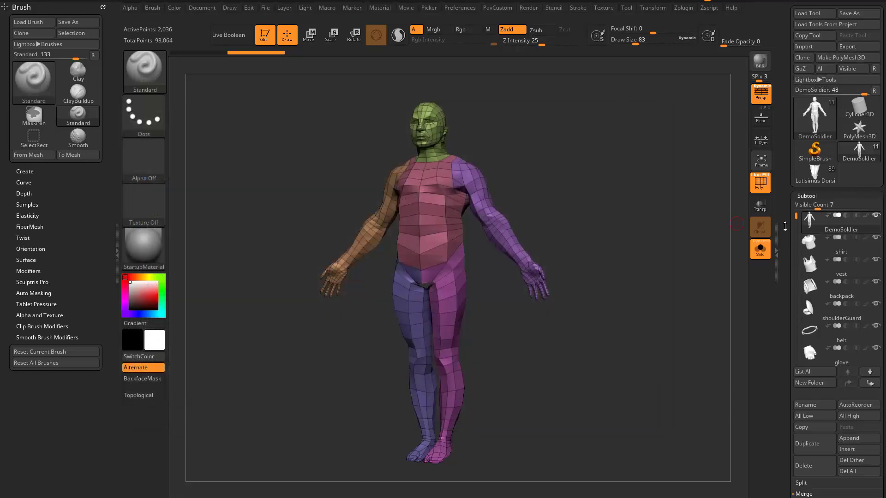
scroll(789, 194, "down", 5)
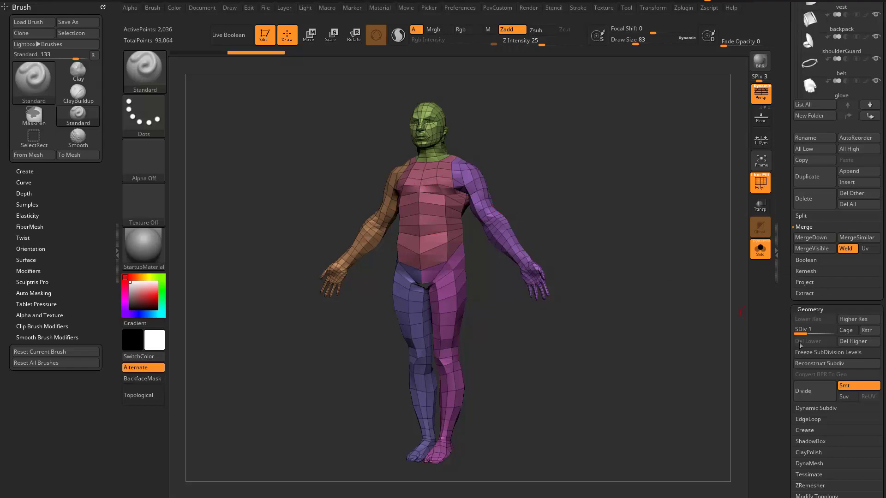
left_click_drag(801, 329, 833, 330)
scroll(791, 304, "up", 5)
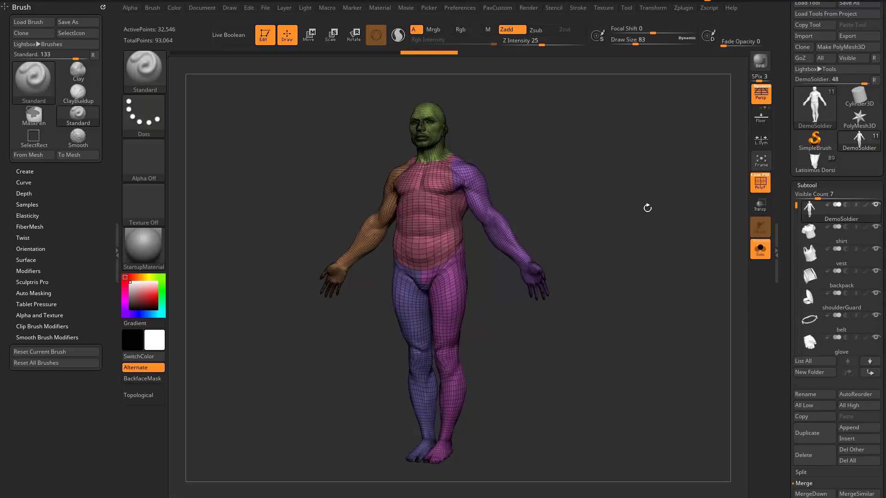
left_click(776, 255)
scroll(806, 280, "up", 1)
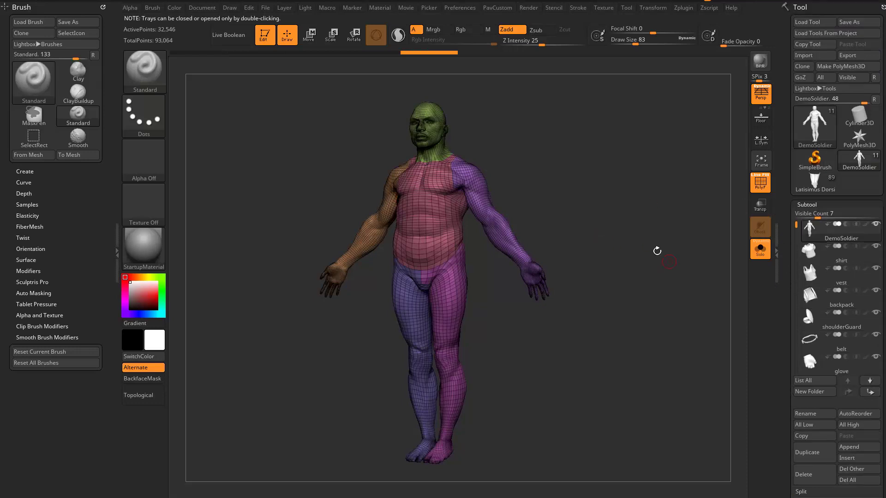
Step: Leave Edit mode by switching to 2.5D, clear the canvas, and make SimpleBrush the active tool
left_click(261, 36)
left_click(397, 112)
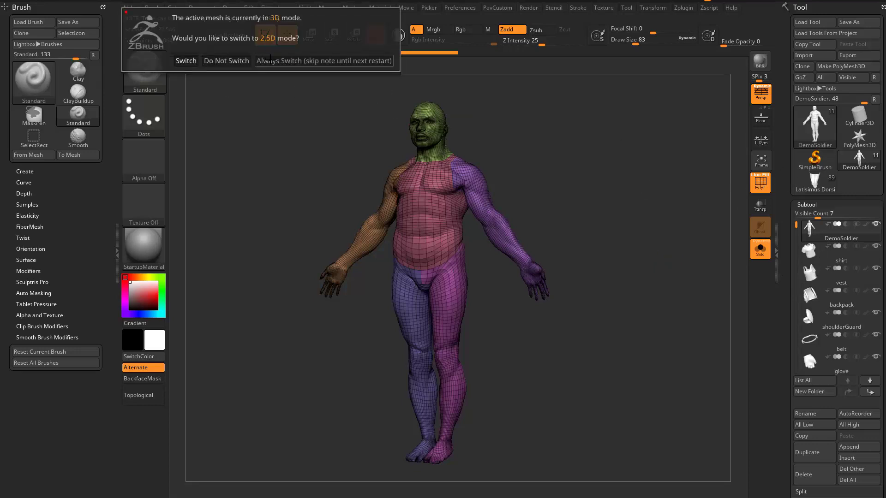
left_click(324, 61)
left_click(815, 160)
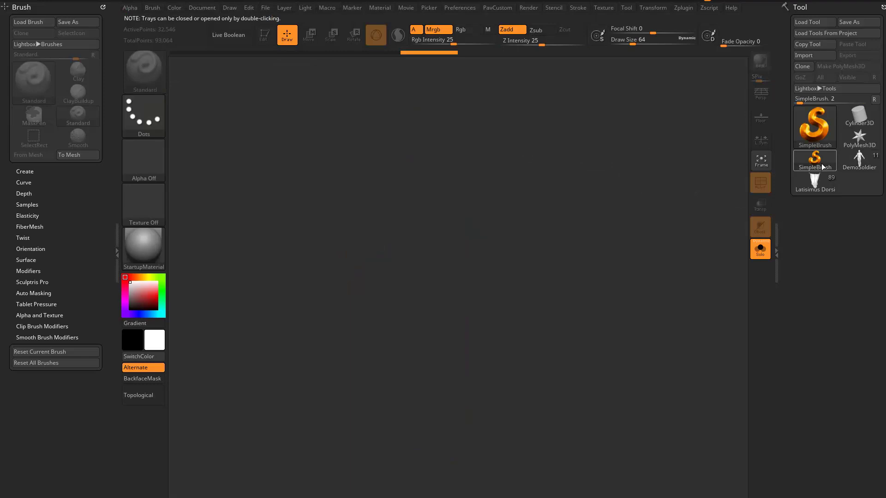
Step: Start a mesh import from SimpleBrush, then make DemoSoldier the active tool and draw it onto the empty canvas
left_click(804, 55)
left_click(153, 175)
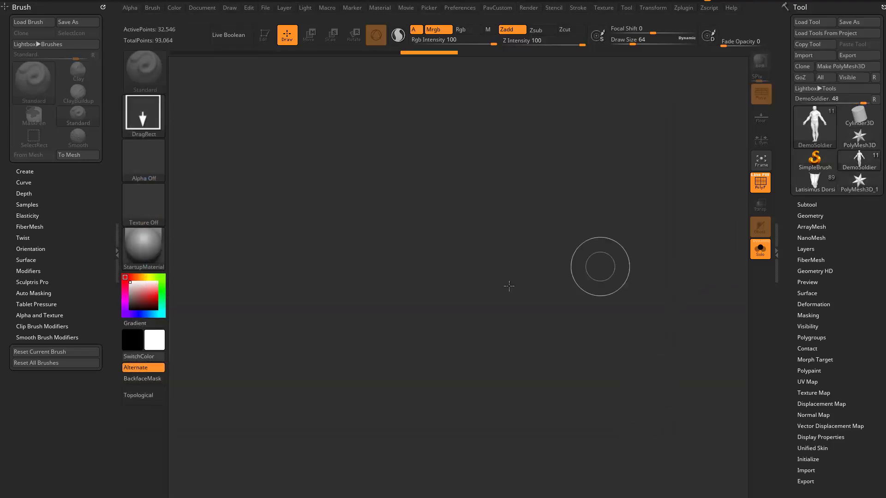
left_click_drag(406, 258, 317, 198)
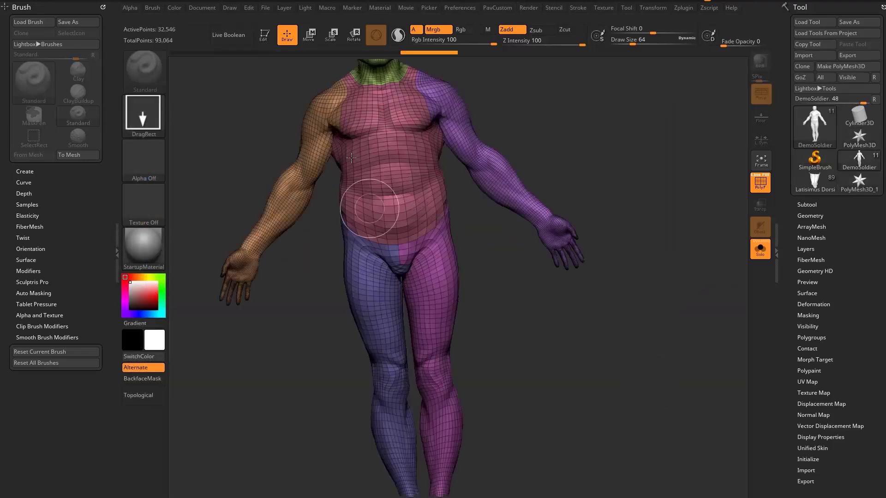
Step: Enter Edit mode on the DemoSoldier and turn off Solo to show all its subtools
key("t")
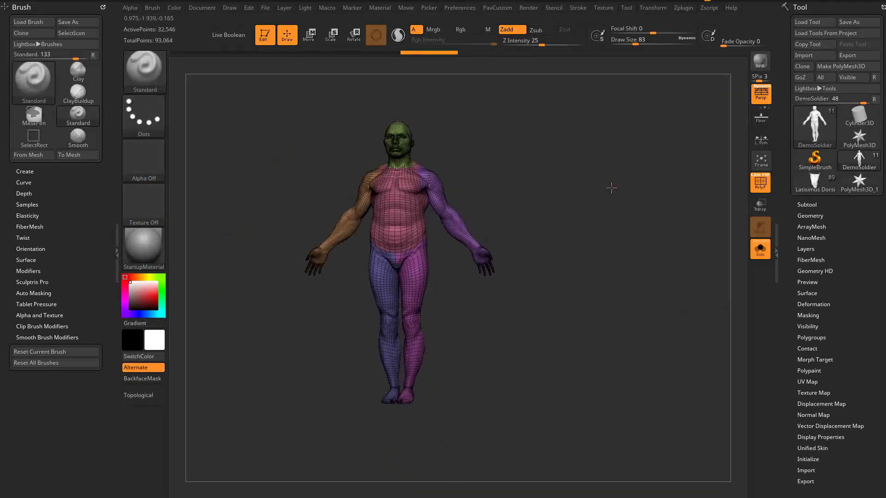
left_click_drag(612, 187, 742, 254)
left_click(807, 205)
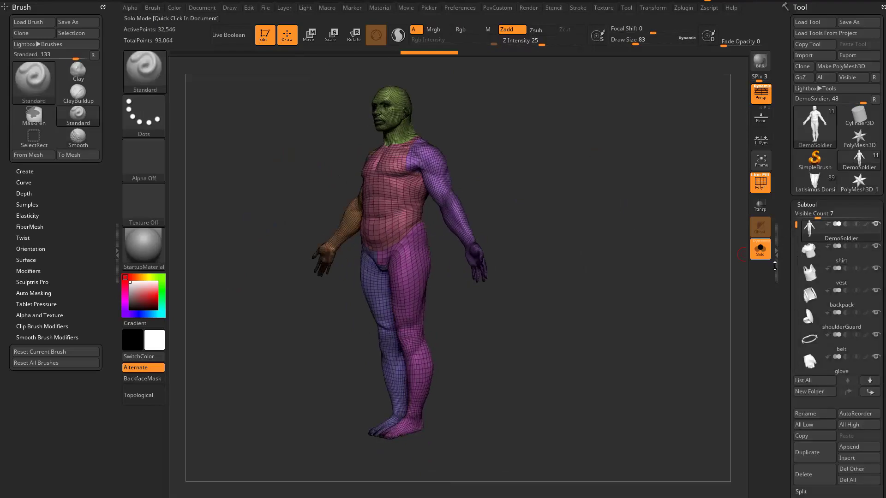
left_click(760, 249)
left_click_drag(797, 227, 797, 258)
mouse_move(626, 251)
left_mouse_down()
mouse_move(671, 259)
mouse_move(633, 253)
left_mouse_up()
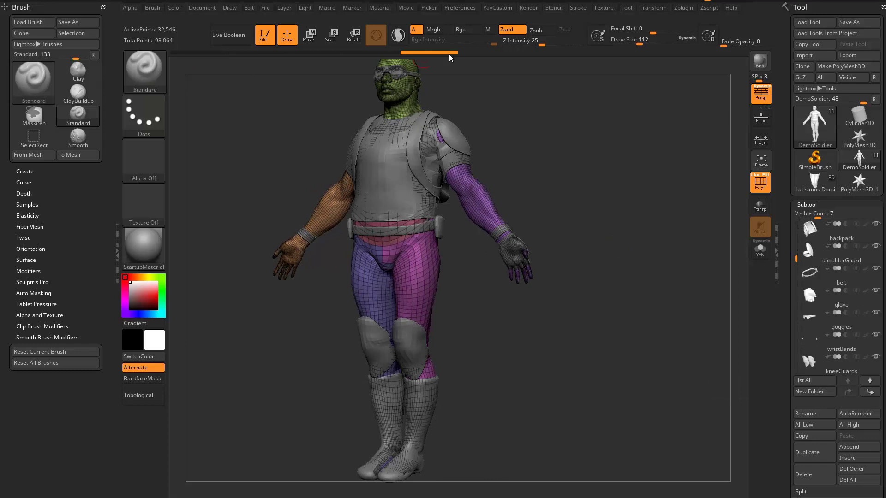
Step: Enable Rgb painting, try red as the active color, and turn off the PolyFrame display
left_click(467, 30)
left_click(156, 296)
key("ctrl+f")
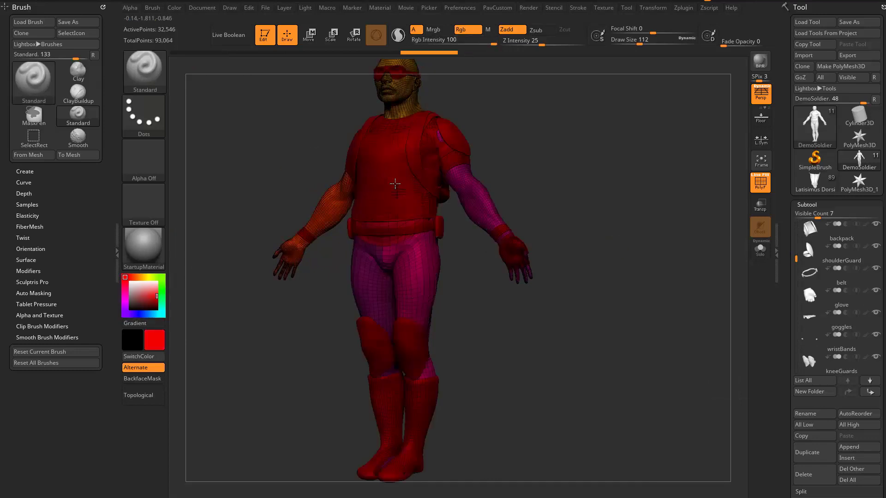
left_click_drag(380, 165, 370, 162)
left_click_drag(564, 174, 590, 187)
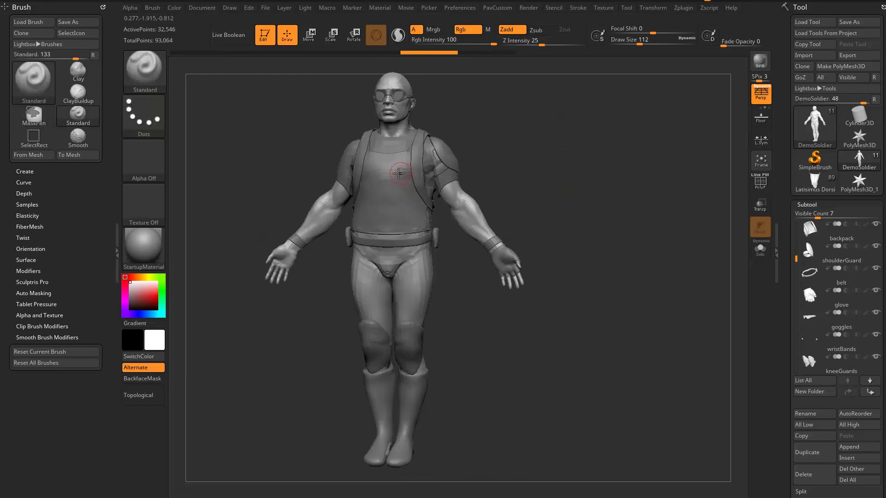
Step: Make the vest the active subtool, paint a diagonal red stroke on its chest, and reset the color to white
left_click(398, 177, "alt")
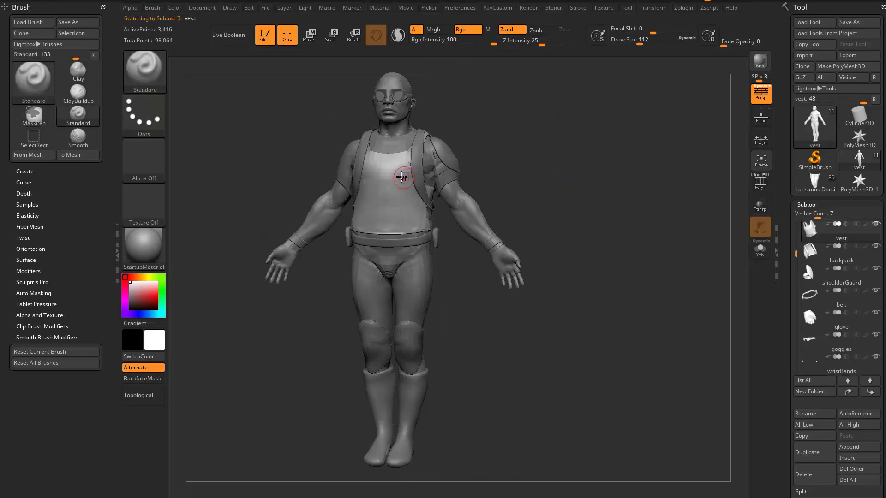
left_click_drag(683, 263, 181, 287)
left_click(156, 294)
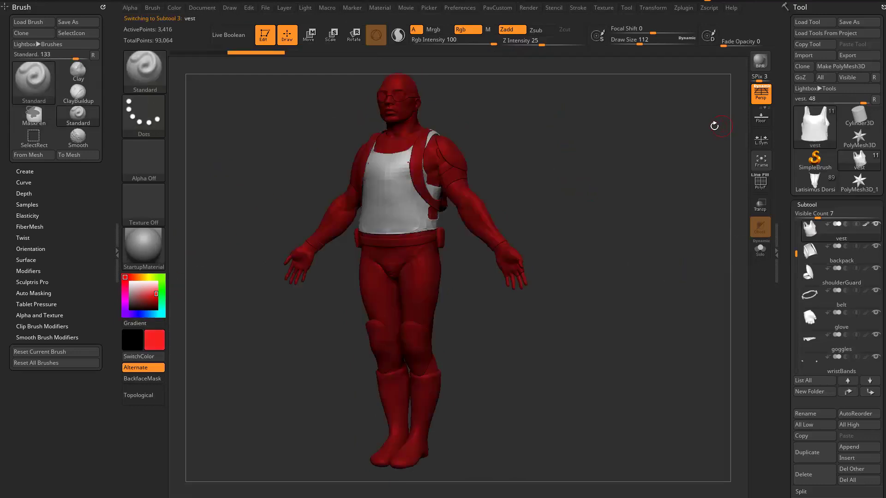
mouse_move(405, 181)
left_mouse_down()
mouse_move(388, 203)
mouse_move(392, 216)
left_mouse_up()
left_click_drag(519, 160, 562, 175)
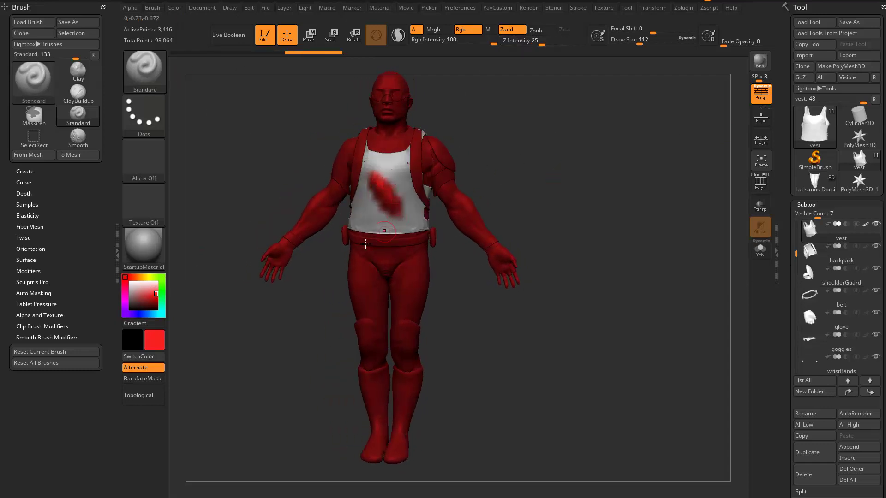
left_click(131, 282)
left_click_drag(637, 261, 633, 262)
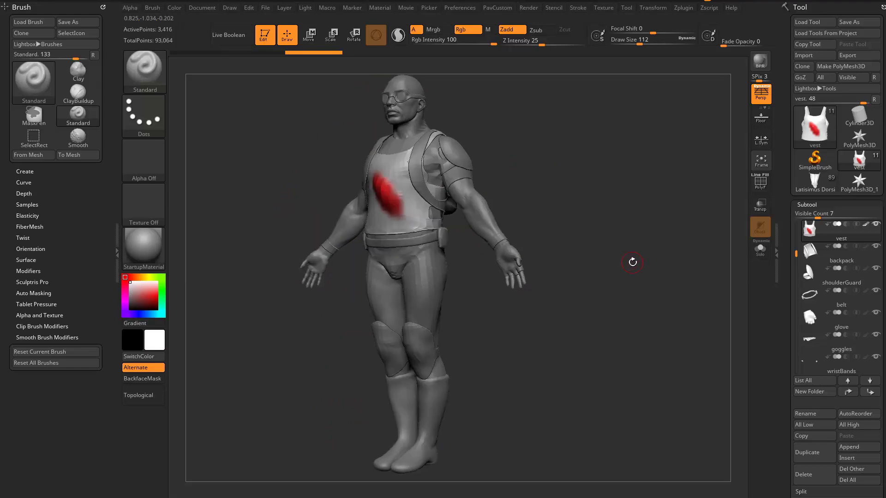
Step: Export the visible subtools as an FBX 2019 binary file, overwriting DemoSoldier.fbx on the Desktop
left_click(848, 55)
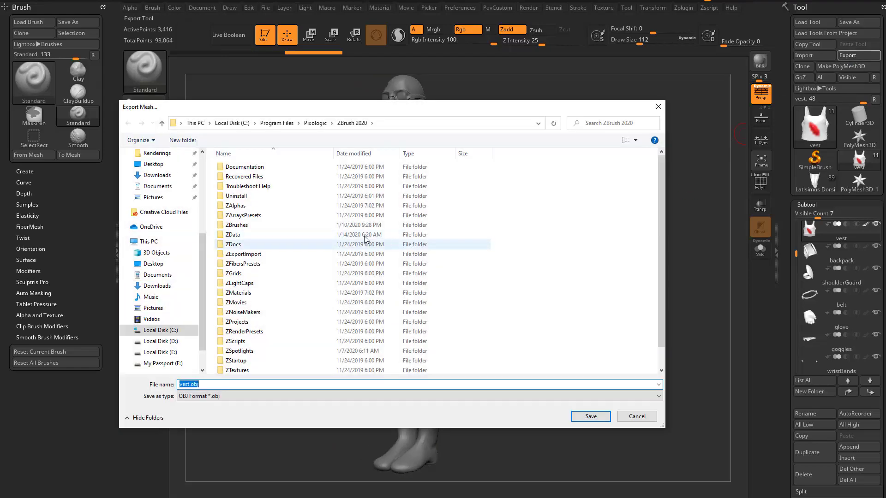
left_click(153, 164)
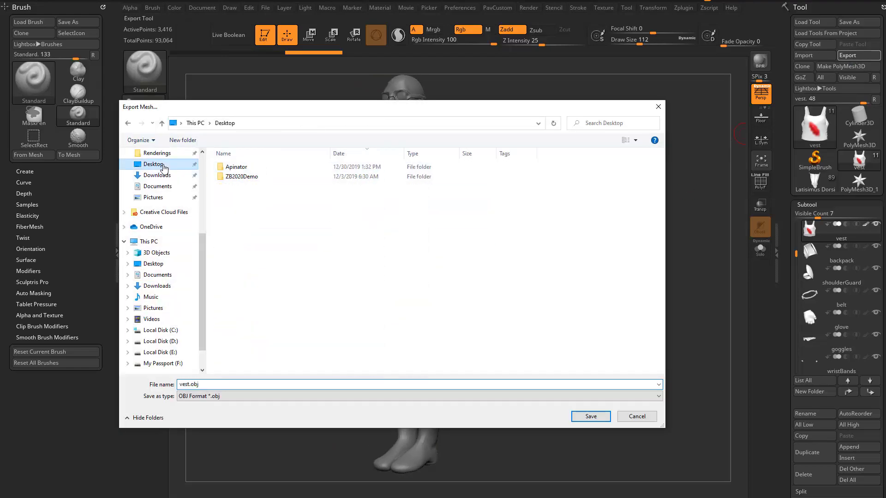
left_click(233, 397)
left_click(189, 448)
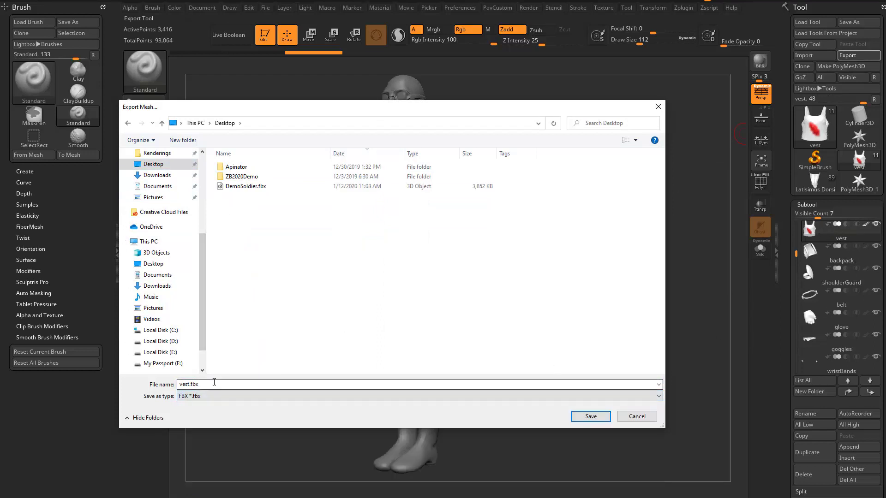
double_click(245, 186)
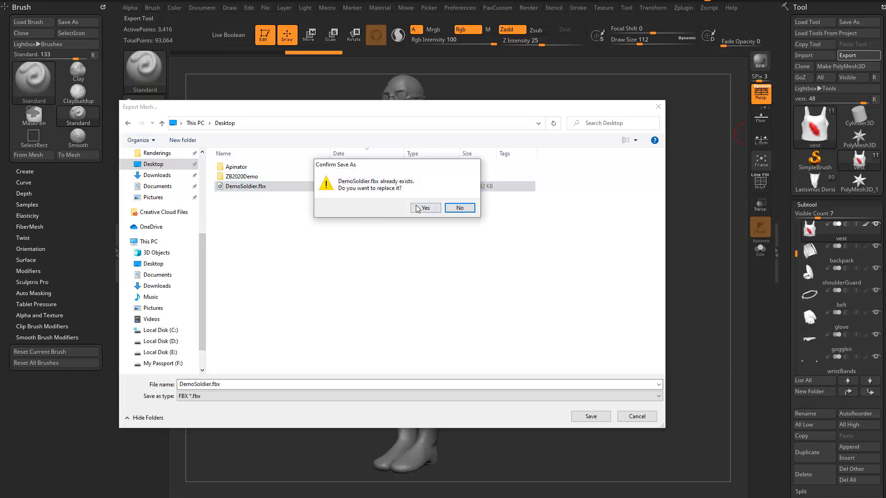
left_click(417, 208)
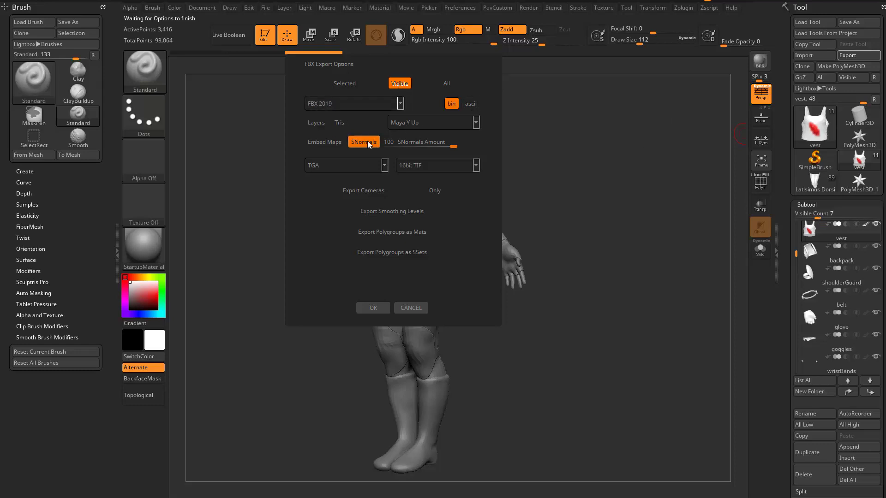
left_click(372, 308)
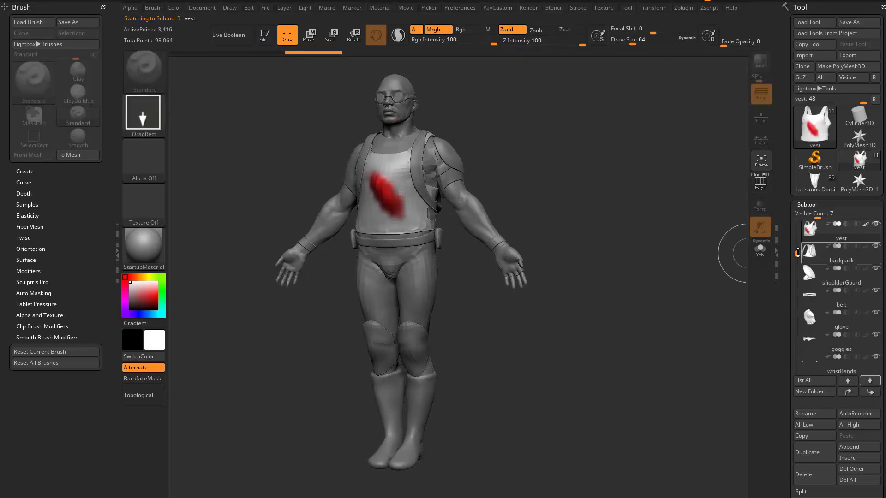
Step: Delete all subtools of the DemoSoldier tool
scroll(792, 238, "down", 2)
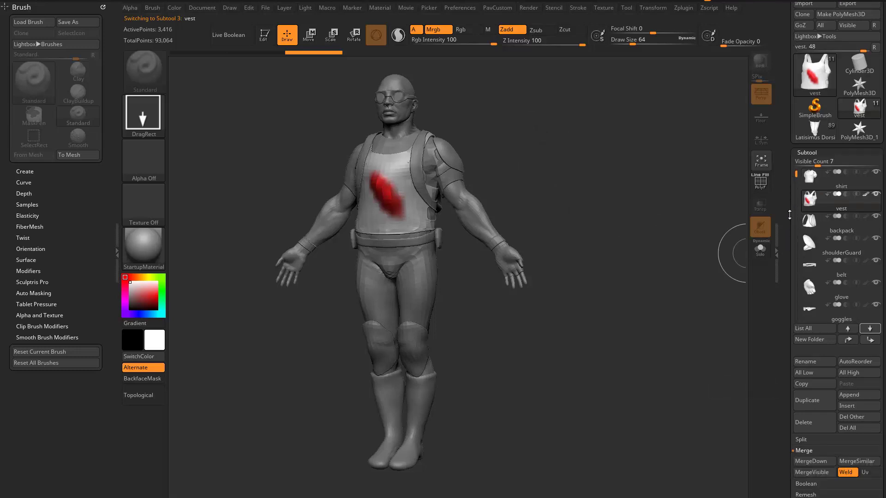
left_click(851, 429)
left_click(729, 447)
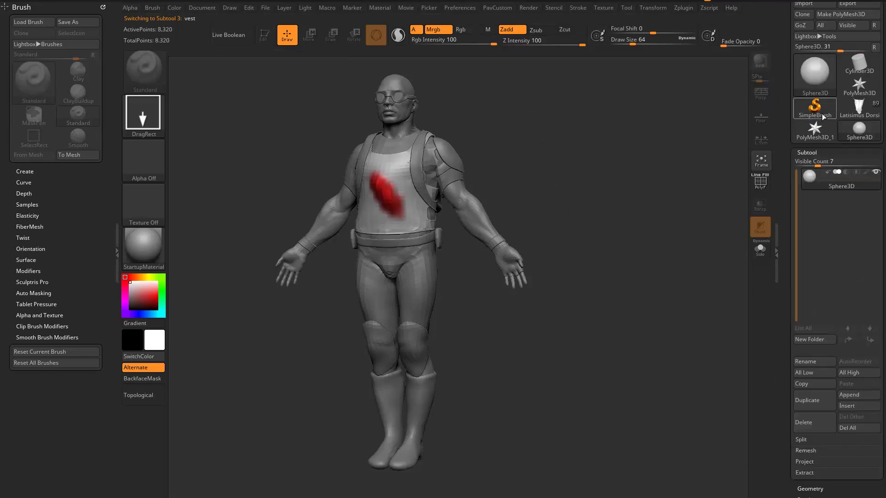
Step: Import DemoSoldier.fbx from the Desktop with PolyMesh3D as the active tool, accepting the import options
left_click(821, 113)
left_click(809, 57)
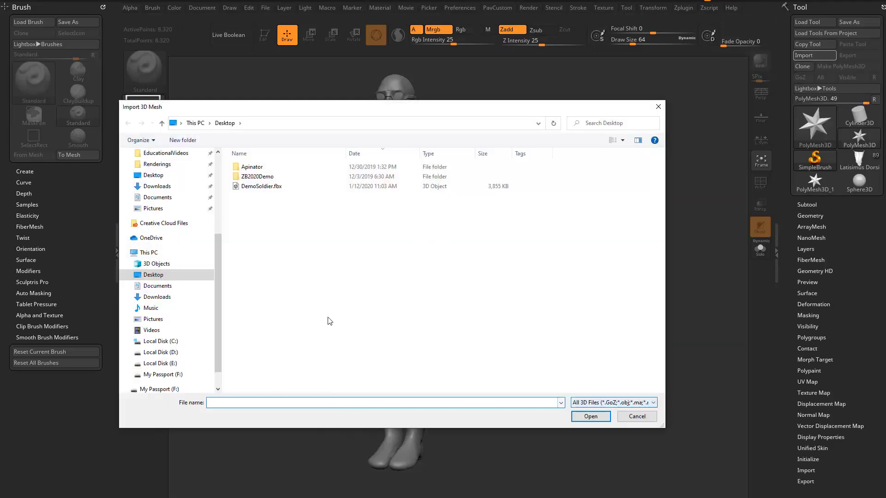
double_click(261, 187)
left_click(373, 308)
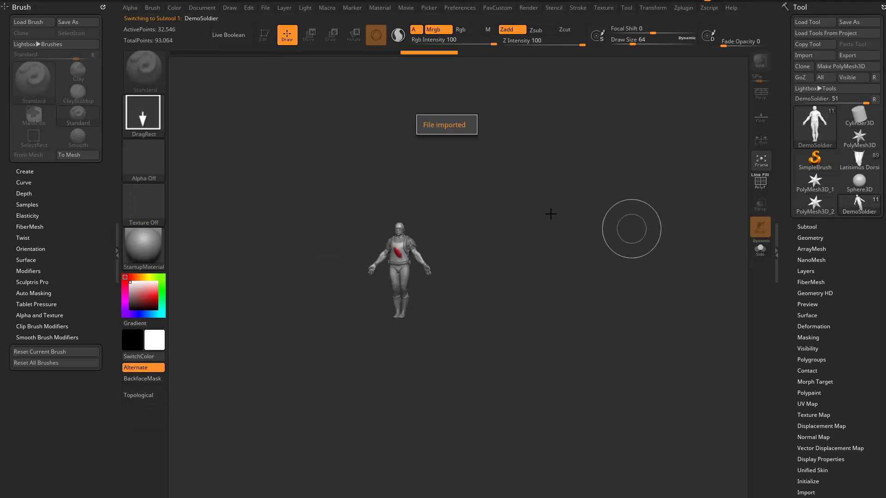
Step: Clear the canvas, draw the imported DemoSoldier on it, enter Edit mode, and frame the model
left_click_drag(519, 206, 572, 292)
key("ctrl+n")
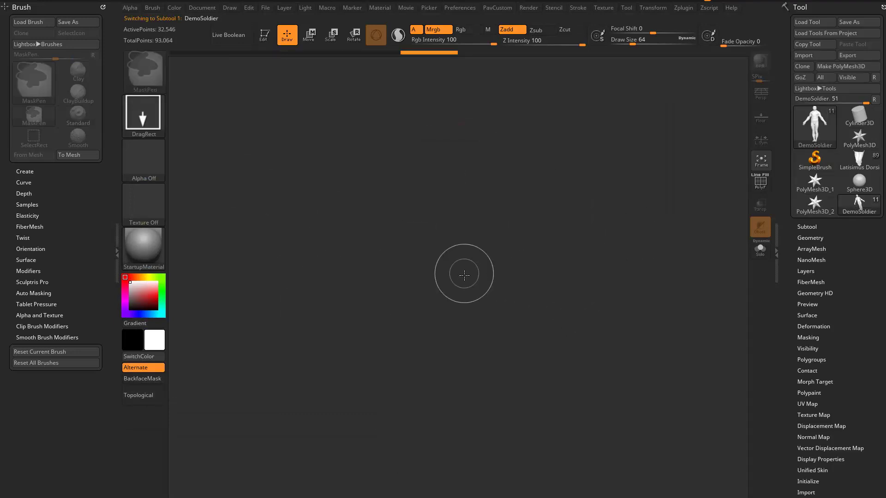
left_click_drag(463, 271, 473, 358)
left_click(264, 36)
key("f")
mouse_move(565, 204)
left_mouse_down("shift")
mouse_move(675, 352)
mouse_move(660, 334)
mouse_move(641, 334)
left_mouse_up("shift")
key("s")
mouse_move(641, 334)
left_mouse_down("alt")
mouse_move(593, 336)
mouse_move(599, 330)
left_mouse_up("alt")
mouse_move(574, 238)
left_mouse_down()
mouse_move(597, 235)
mouse_move(609, 220)
mouse_move(603, 226)
left_mouse_up()
Step: Examine the imported subtool list and the vest's geometry settings for subdivision levels
left_click(810, 227)
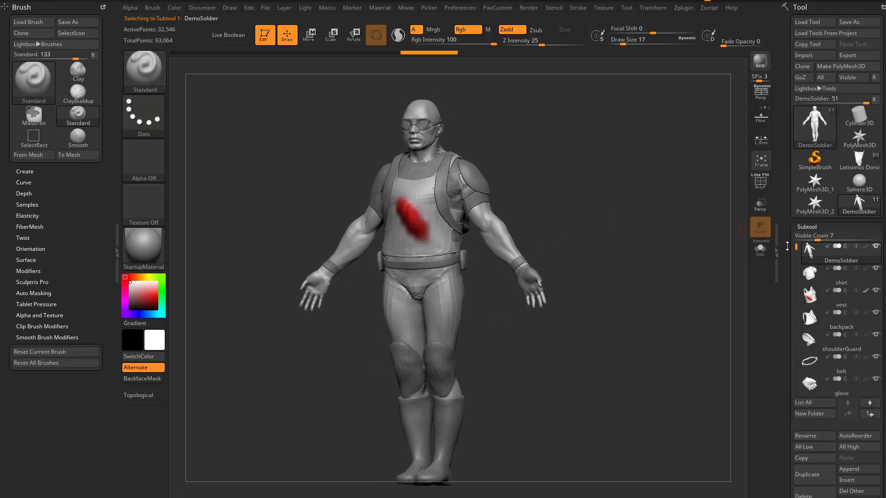
scroll(844, 249, "down", 2)
left_click(849, 256)
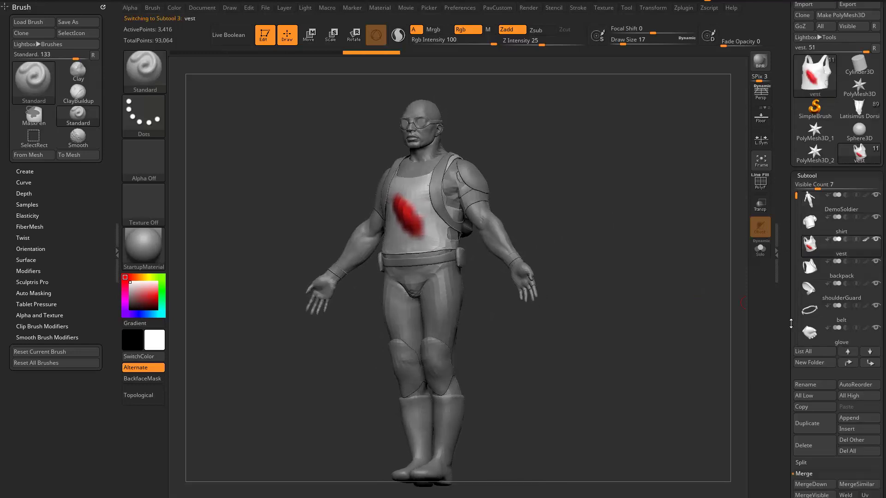
scroll(787, 325, "down", 5)
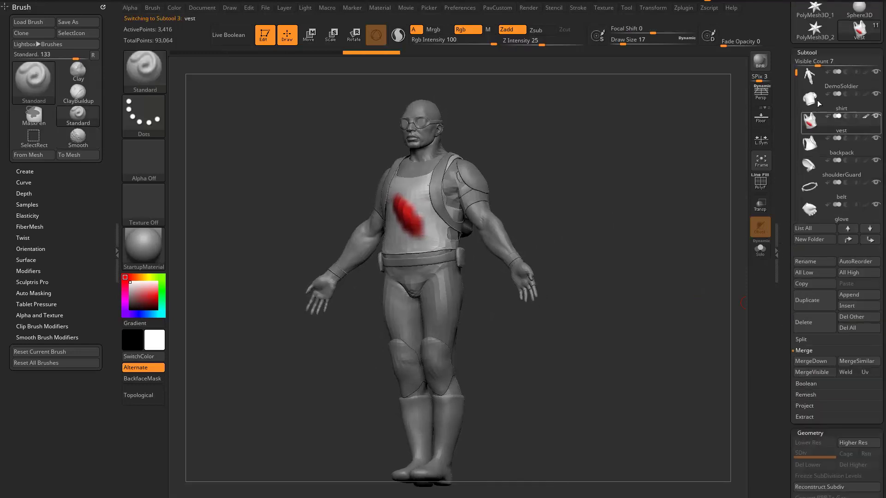
Step: Reconstruct the lower subdivision levels of the DemoSoldier body, then set it to SDiv 4
scroll(845, 373, "down", 3)
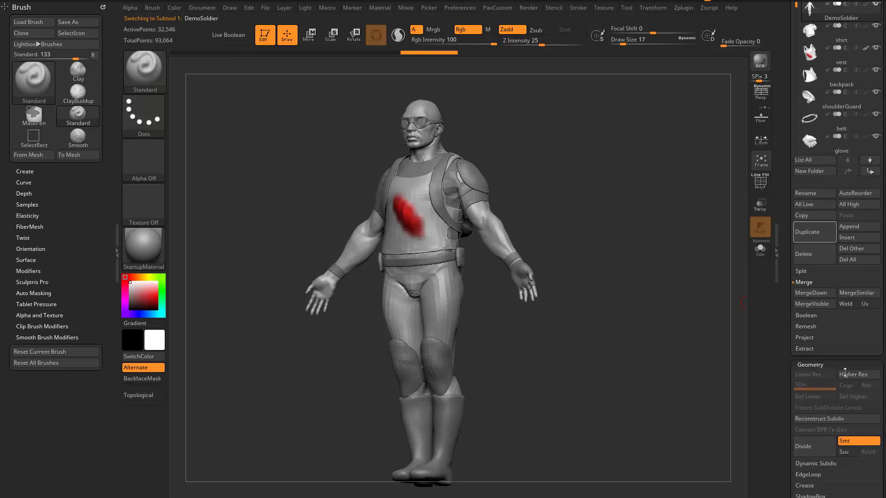
left_click(833, 419)
left_click(833, 418)
left_click(833, 419)
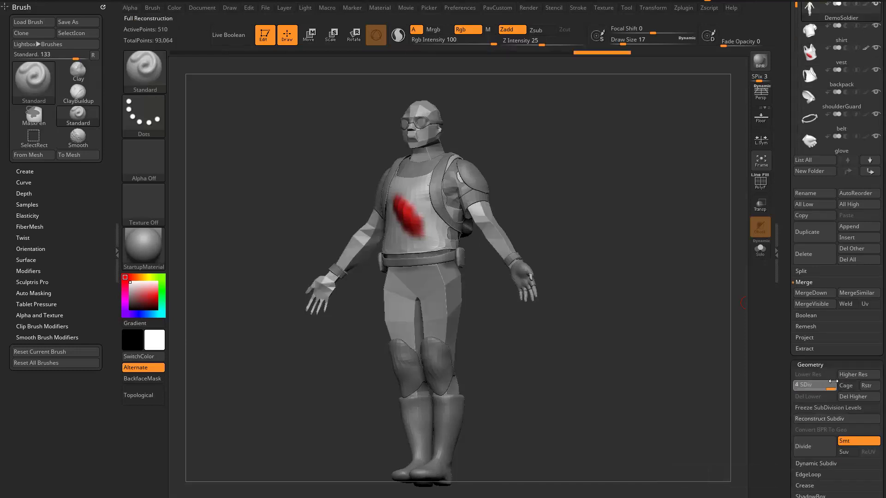
left_click(833, 382)
left_click_drag(547, 327, 568, 326)
left_click_drag(587, 272, 558, 261, "alt")
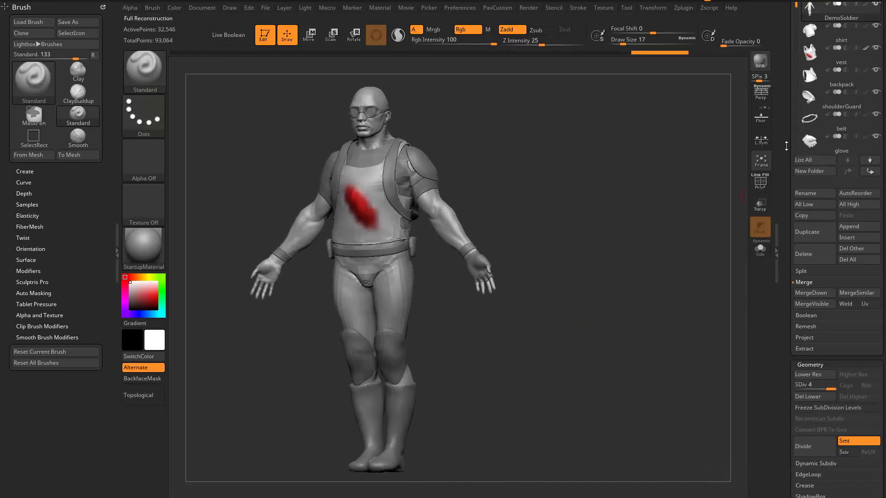
Step: Open the mesh export dialog for DemoSoldier, review the available file formats, and close it without saving
scroll(790, 179, "up", 10)
left_click(841, 58)
left_click(292, 396)
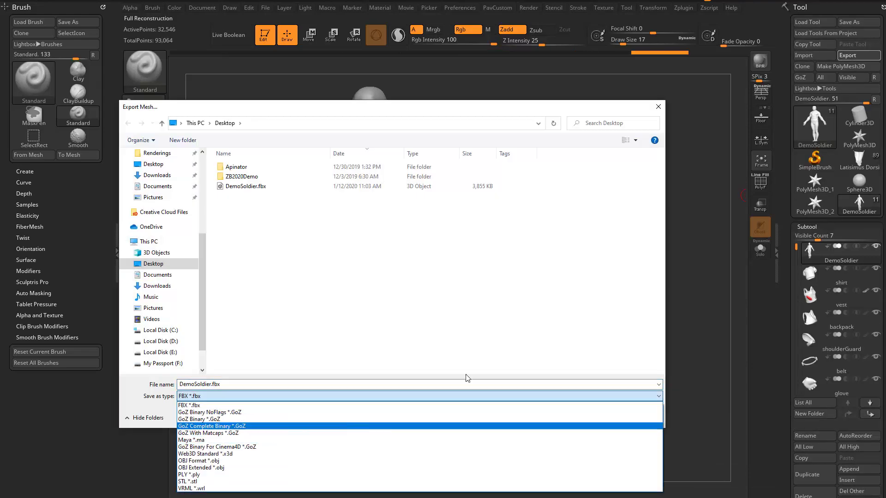
left_click(659, 110)
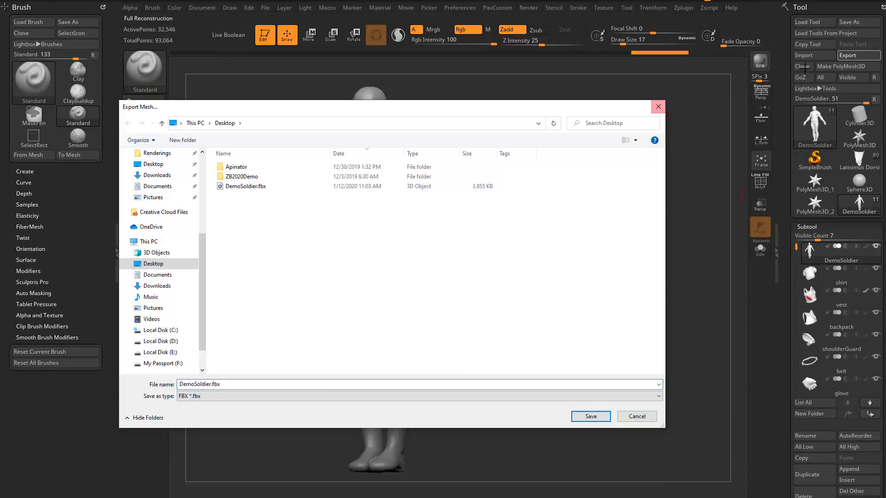
left_click(658, 107)
left_click_drag(613, 212, 650, 238)
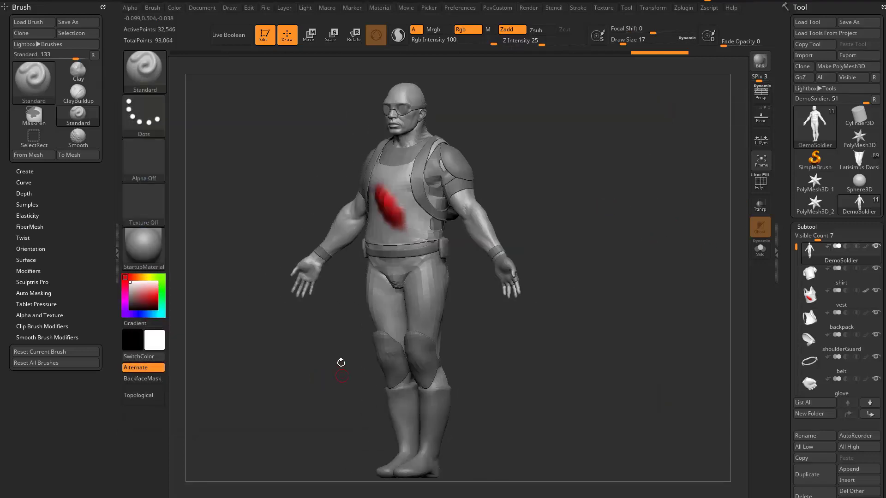
Step: Replace the docked Brush palette with the Zplugin palette
left_click(101, 6)
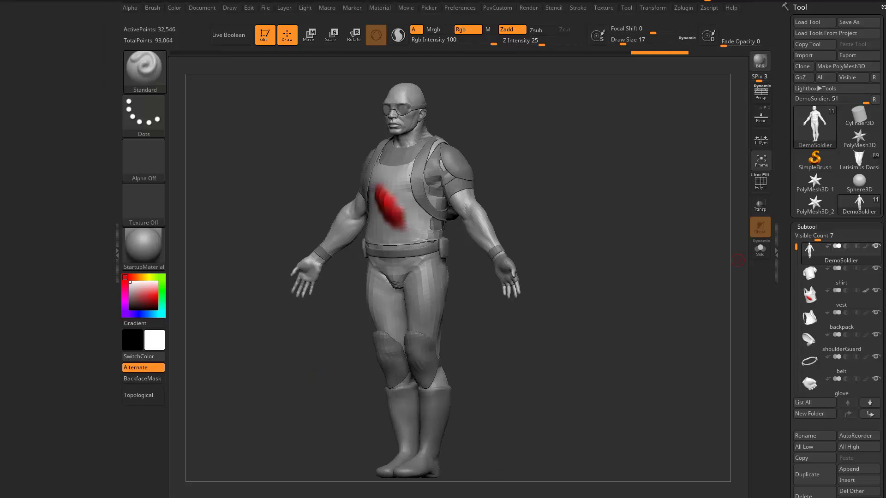
left_click(686, 8)
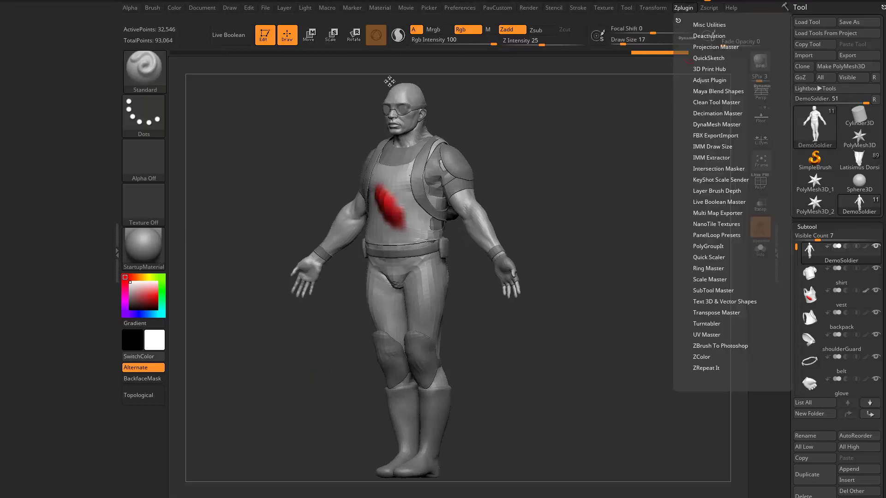
left_click_drag(284, 100, 19, 211)
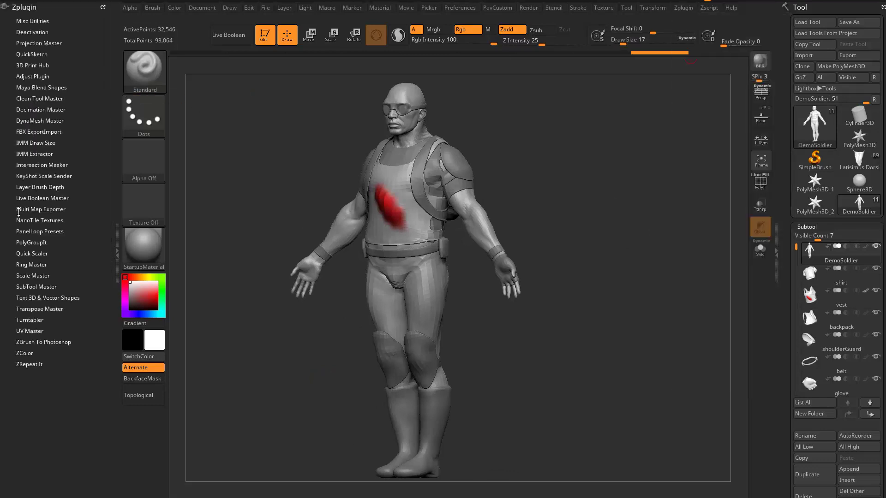
Step: Review SubTool Master's options for exporting the visible subtools, and cancel without exporting
left_click(35, 287)
left_click(33, 249)
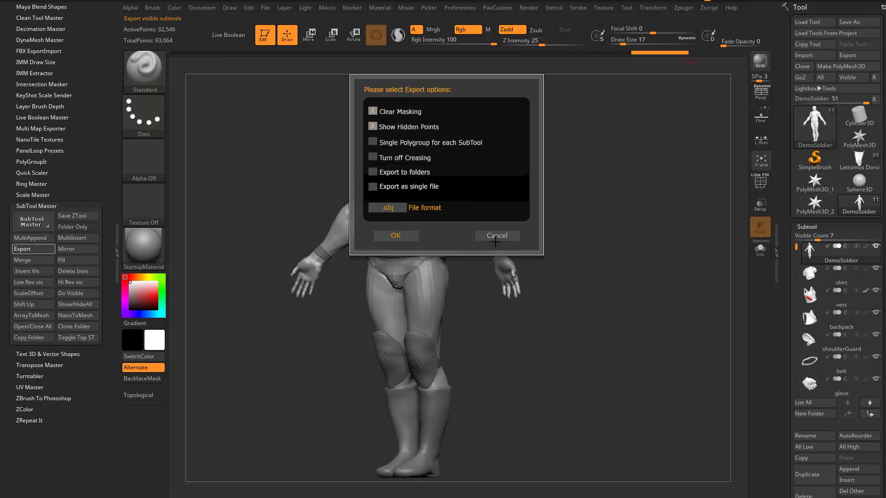
left_click(515, 237)
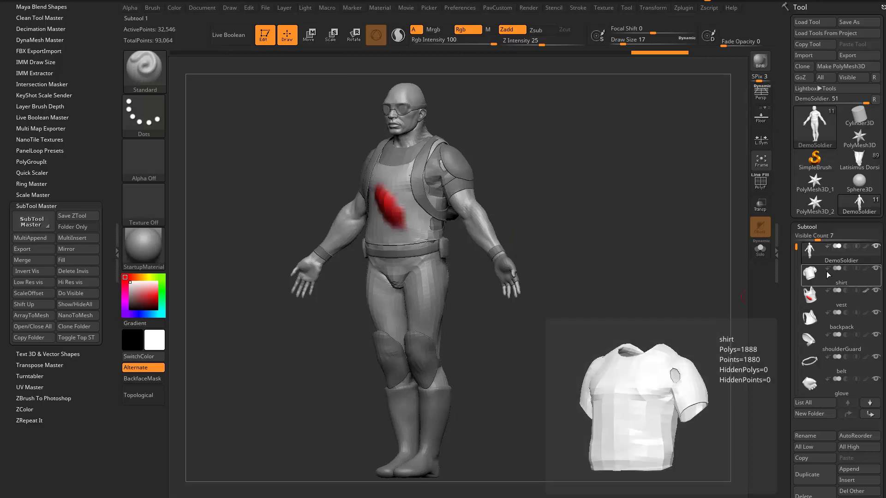
mouse_move(796, 249)
left_mouse_down()
mouse_move(797, 271)
mouse_move(794, 245)
left_mouse_up()
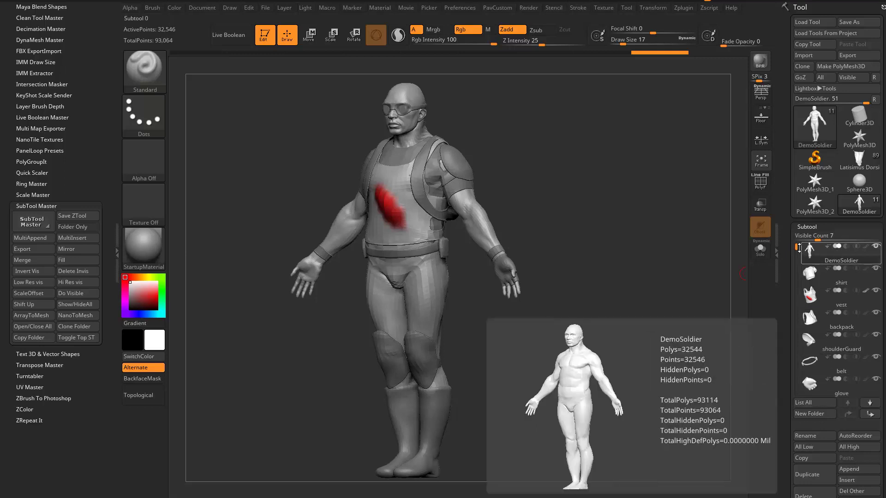
Step: Look through the soldier's subtool list, and switch to the female anatomy figure tool to view it
left_click_drag(798, 249, 797, 271)
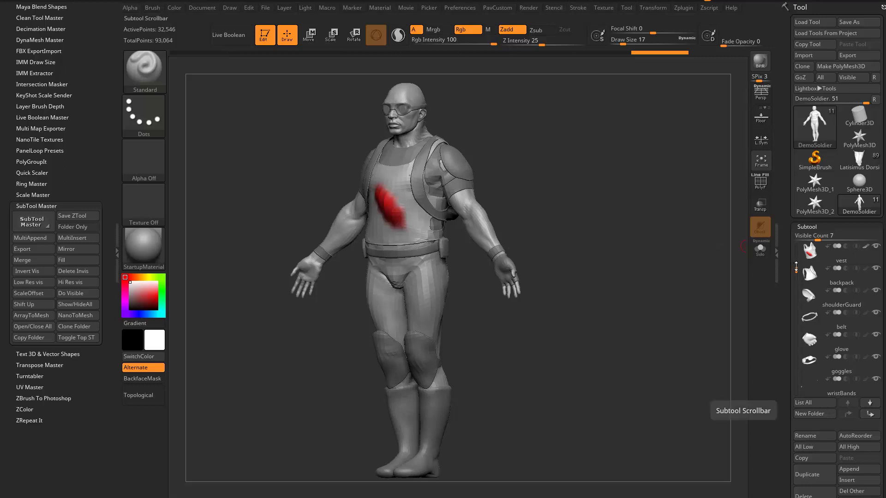
left_click_drag(796, 270, 796, 247)
left_click_drag(660, 202, 697, 207)
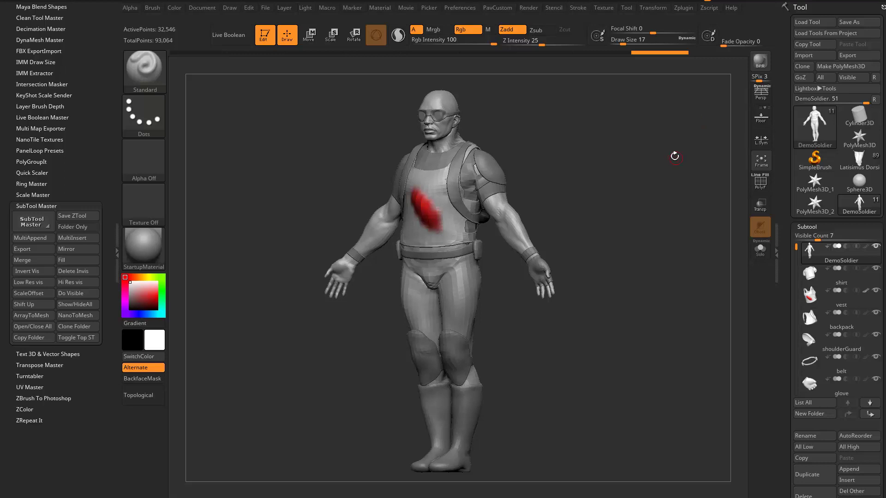
left_click(858, 159)
left_click_drag(737, 186, 582, 138, "alt")
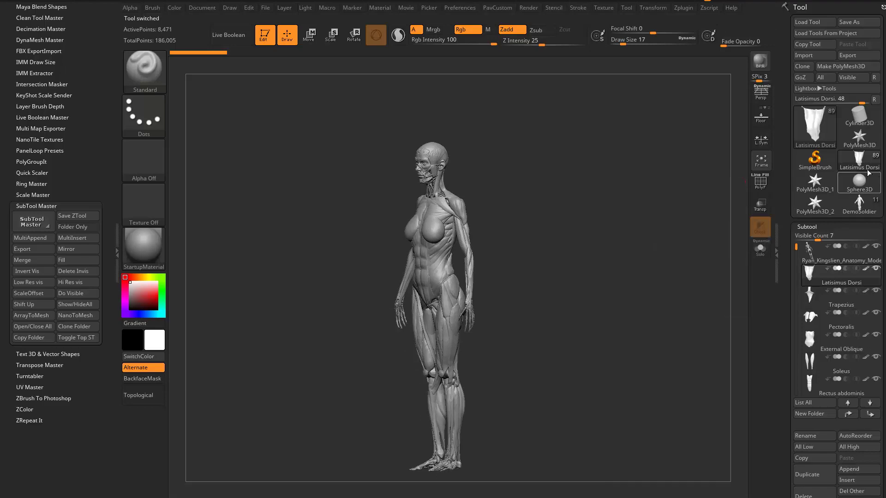
left_click_drag(527, 208, 630, 227)
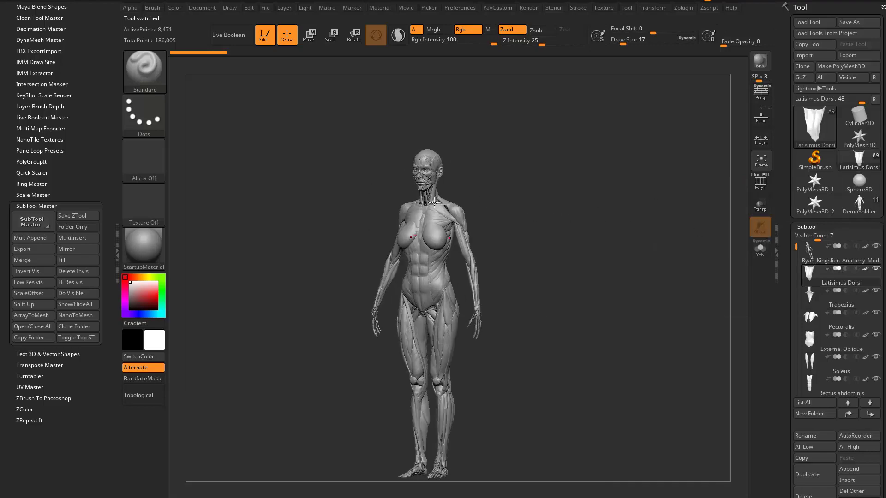
Step: Use MultiAppend to add DemoSoldier from the ZBrush 2020 ZTools folder to the anatomy figure, and select the appended DemoSoldier subtool
left_click(23, 239)
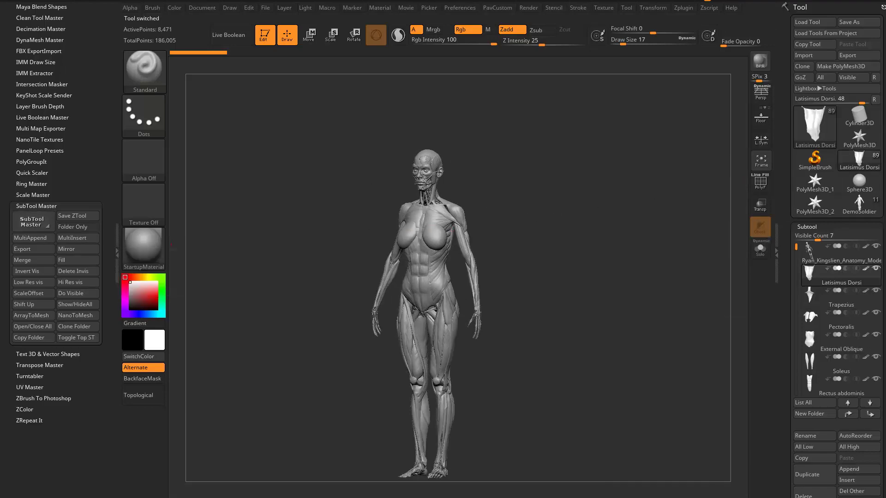
left_click(14, 238)
scroll(193, 198, "up", 5)
left_click(187, 197)
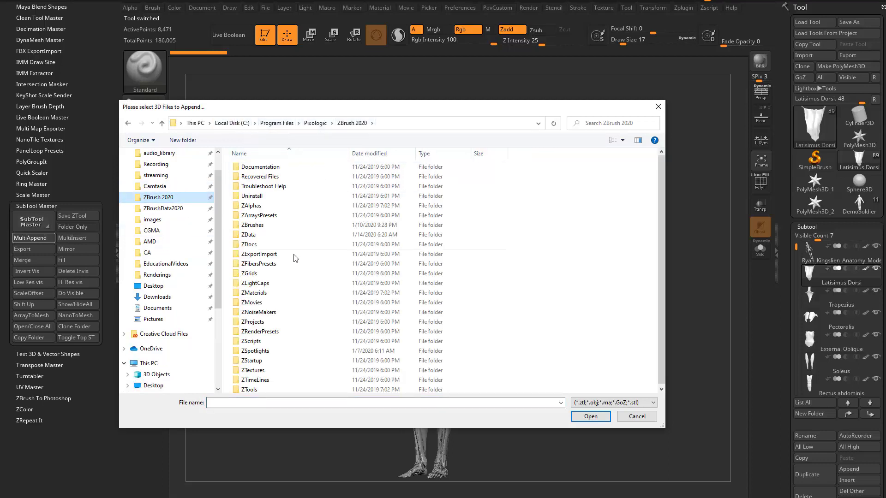
scroll(275, 238, "down", 1)
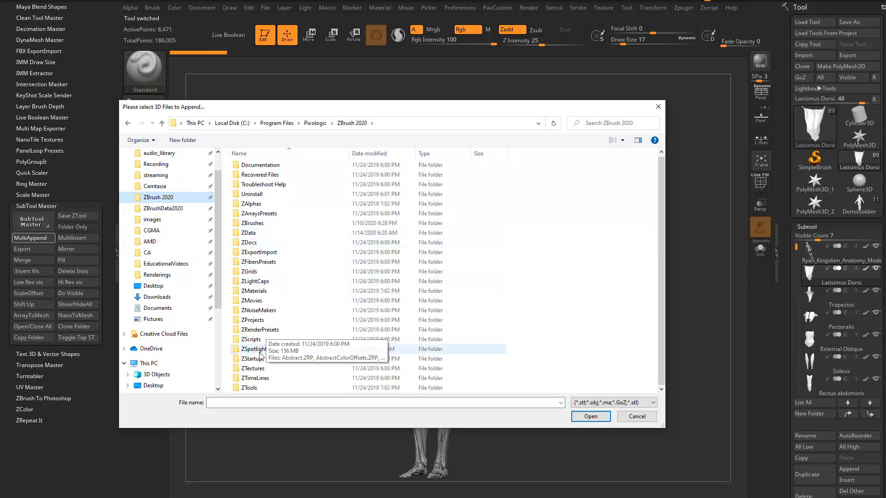
double_click(249, 387)
double_click(273, 226)
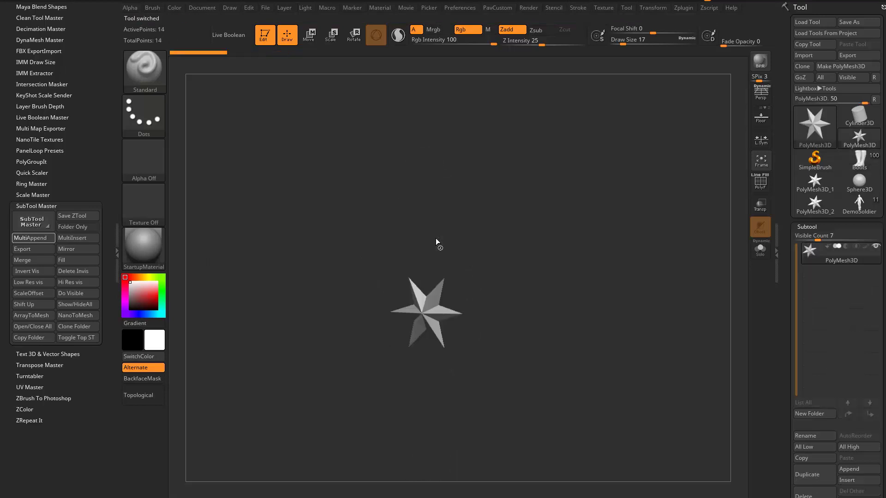
left_click_drag(796, 249, 809, 372)
left_click(838, 308)
left_click_drag(785, 321, 789, 274)
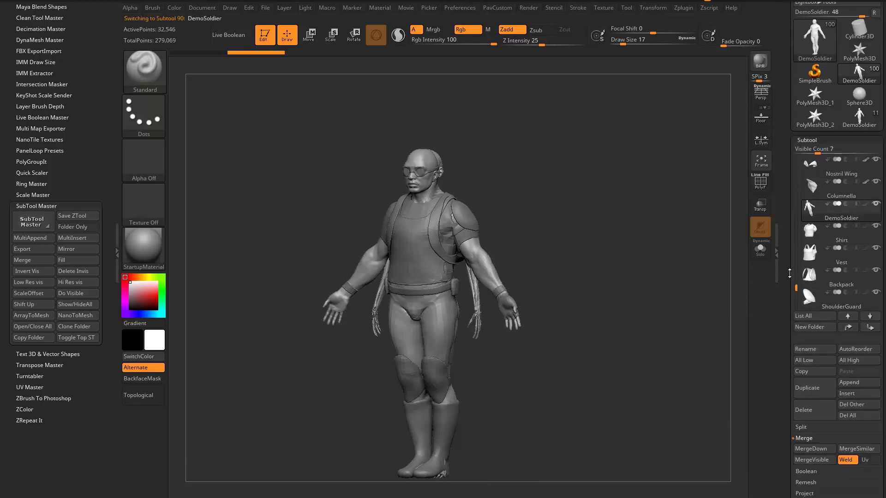
Step: Delete all the appended soldier subtools, from DemoSoldier through Boots, from the anatomy figure
left_click(814, 410)
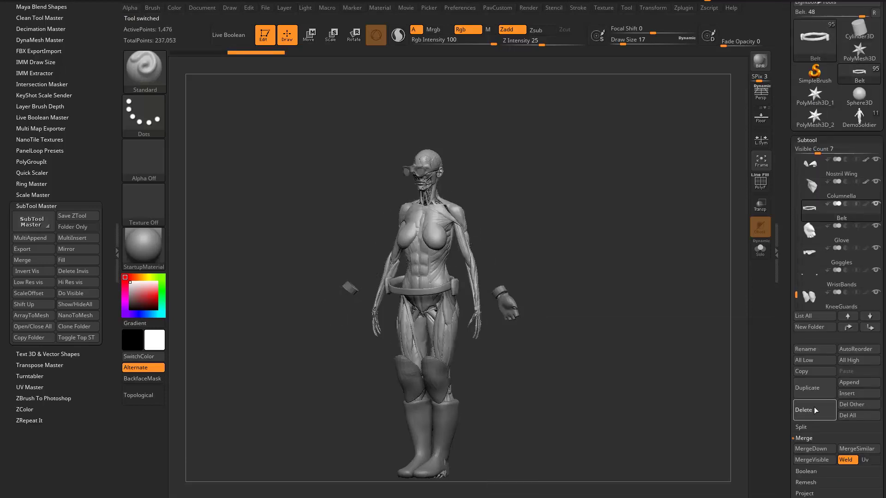
left_click(815, 410)
left_click(815, 410)
left_click(815, 410)
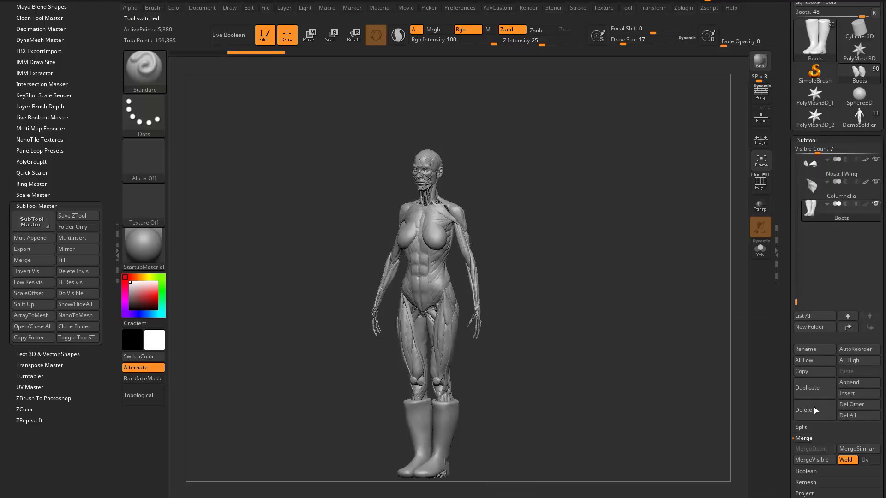
left_click(814, 409)
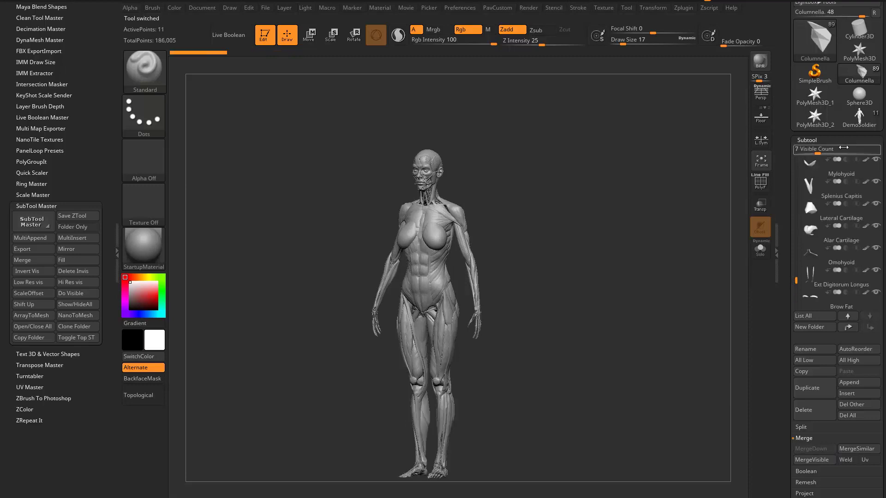
Step: Delete all subtools of the painted DemoSoldier tool, and load a fresh DemoSoldier.ZTL
left_click(859, 117)
key("f")
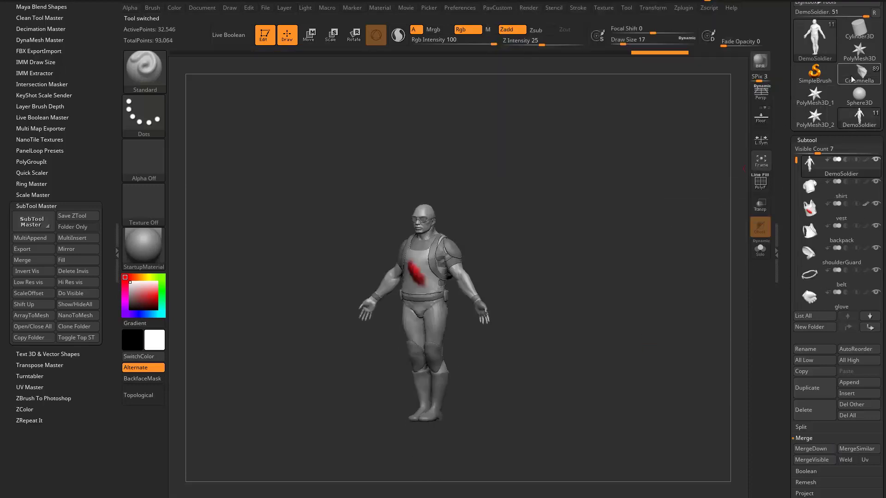
left_click(848, 416)
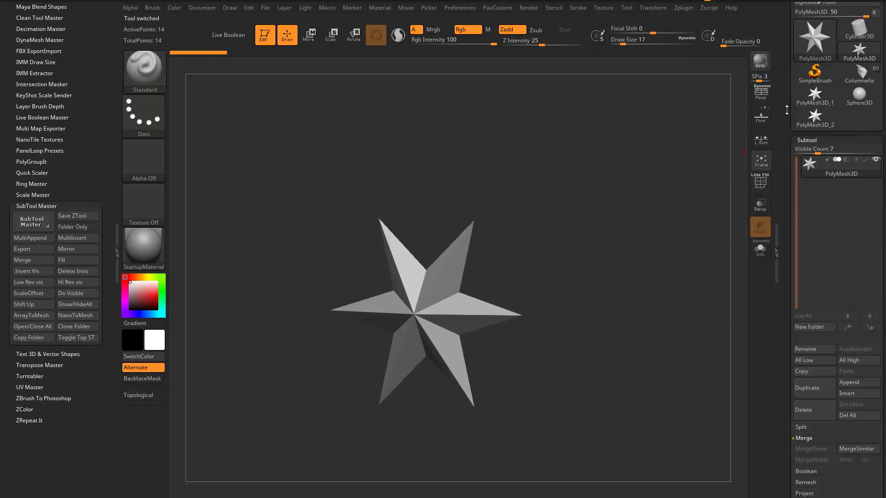
scroll(786, 112, "up", 3)
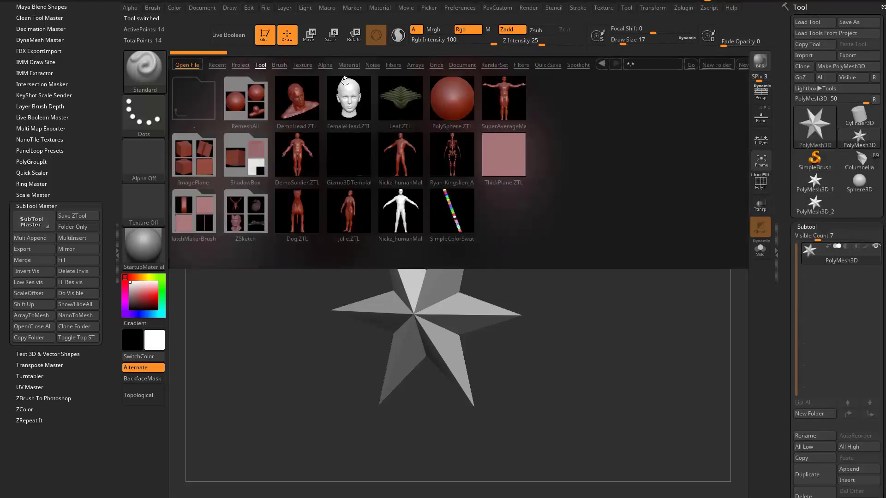
double_click(300, 155)
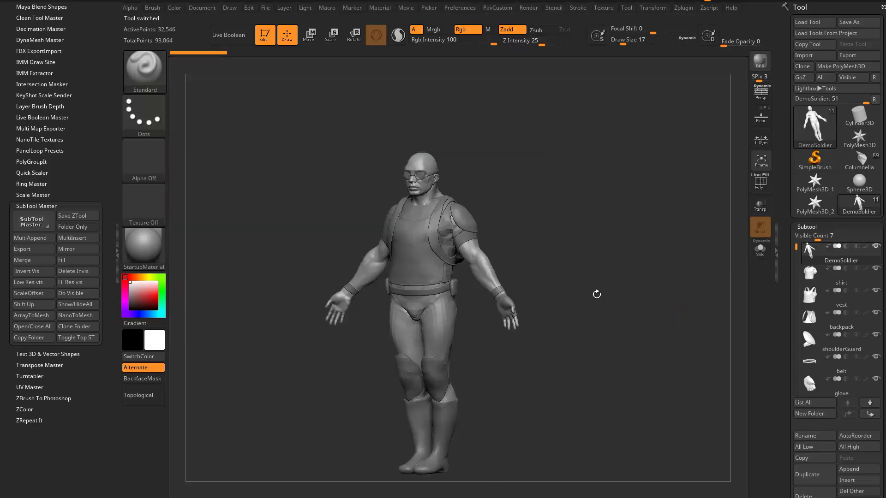
Step: Switch to Move mode and create a subtool folder named SoldierAll
key("w")
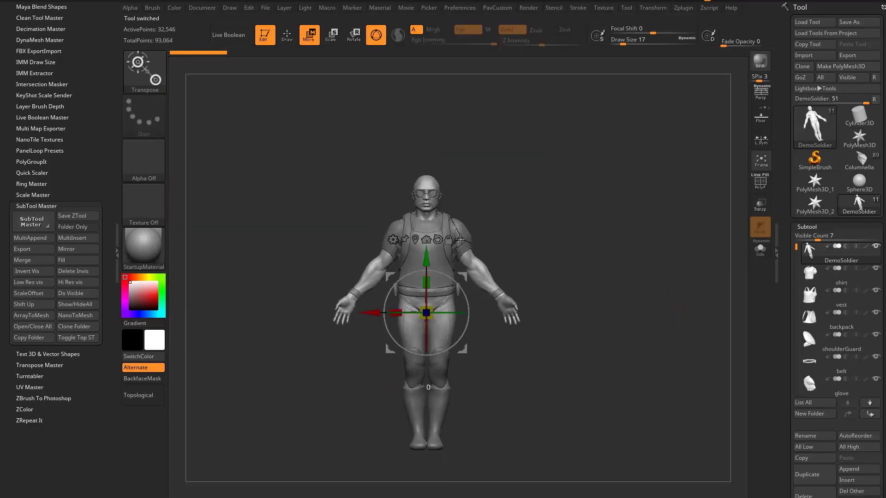
left_click(325, 207, "ctrl+shift")
key("ctrl+f")
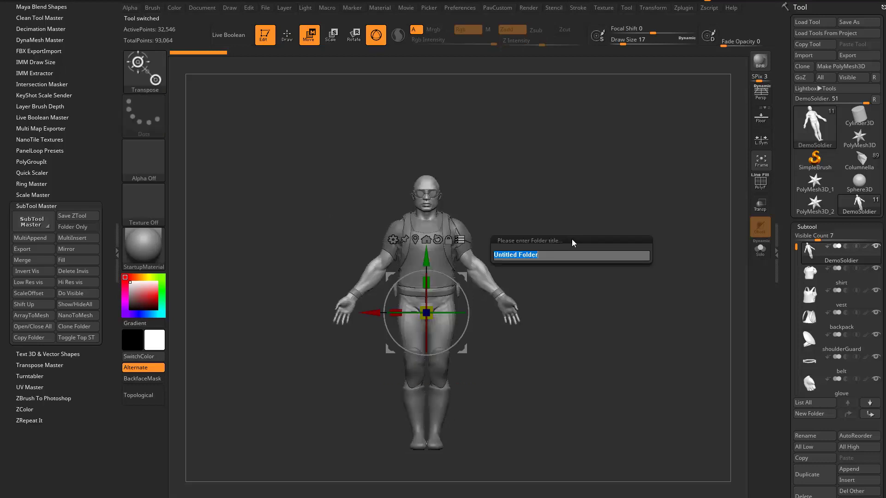
type("SoldierAll")
key("Return")
Step: Group the soldier's clothing and gear subtools into a new folder named SoldierAllAgain
left_click_drag(582, 238, 316, 424, "ctrl+shift")
key("ctrl+f")
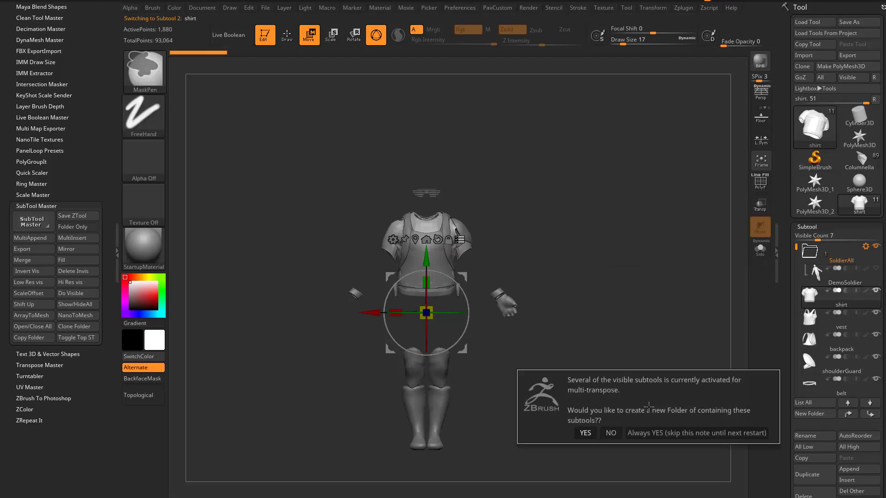
left_click(646, 433)
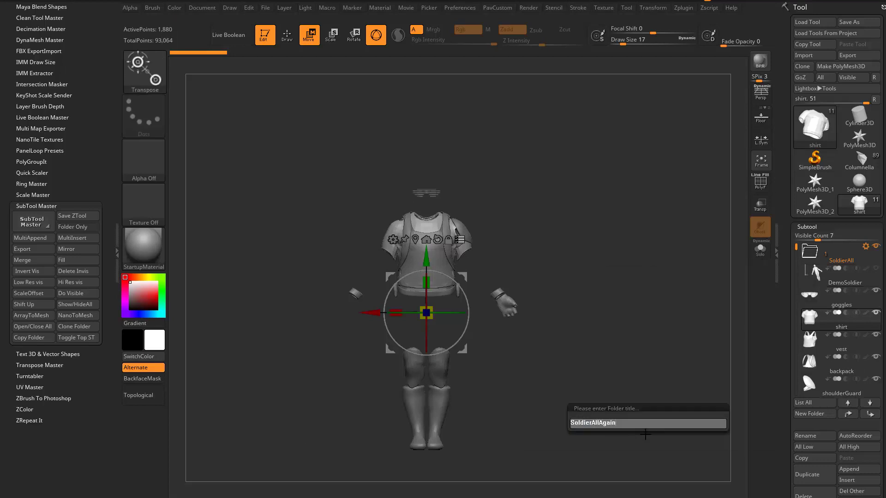
key("Return")
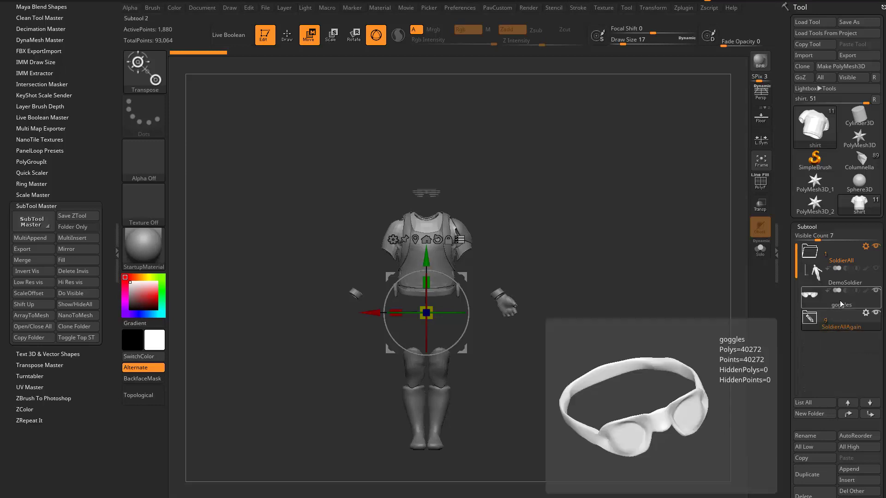
Step: Move the goggles and DemoSoldier subtools into the SoldierAllAgain folder
left_click(845, 283)
left_click_drag(845, 284, 836, 318)
left_click_drag(841, 260, 833, 285)
left_click(811, 252)
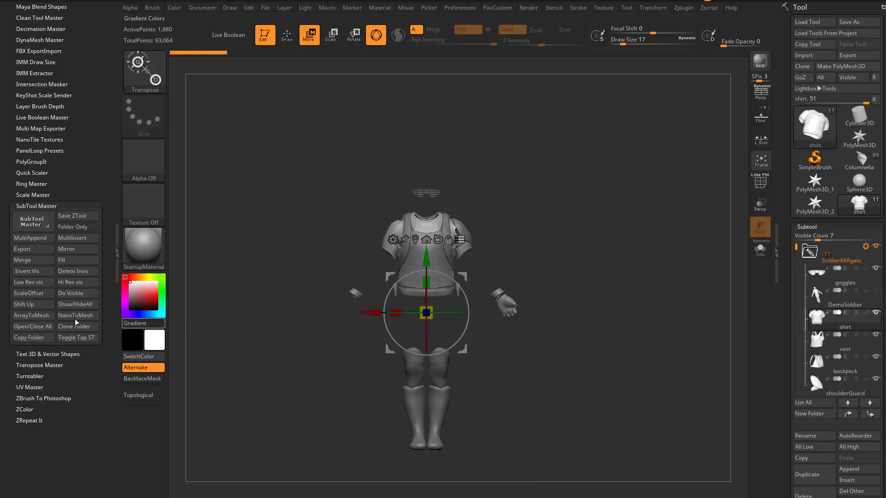
Step: Copy the SoldierAllAgain folder with SubTool Master and paste it into the anatomy figure tool
left_click(30, 337)
left_click(861, 162)
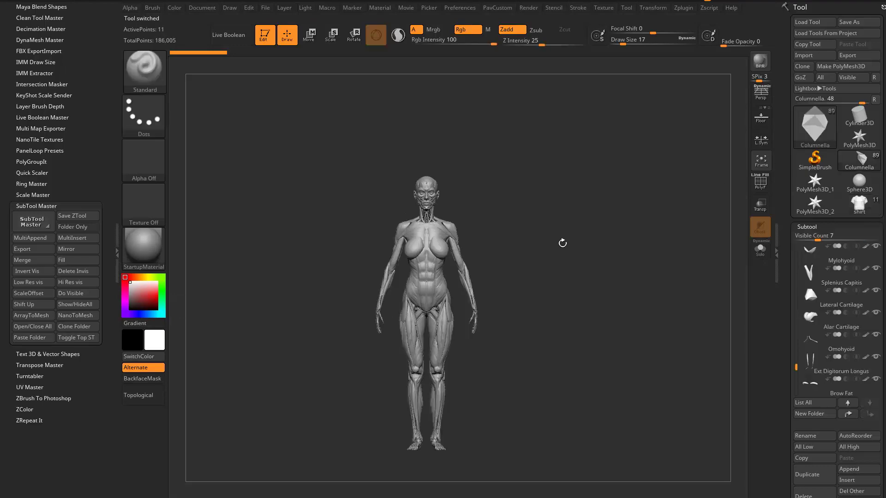
left_click(40, 338)
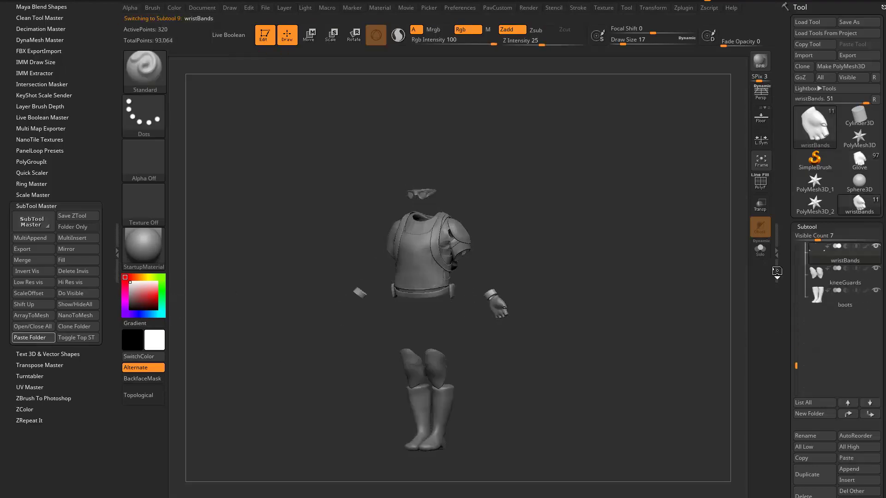
Step: Hide the pasted SoldierAllAgain folder in the anatomy figure and select the Nostril Wing subtool
left_click_drag(796, 371, 794, 368)
left_click(875, 335)
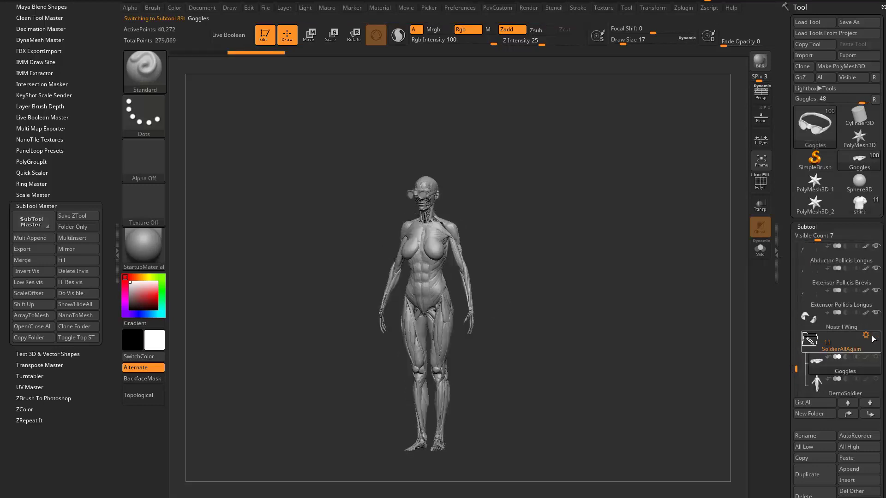
left_click(847, 327)
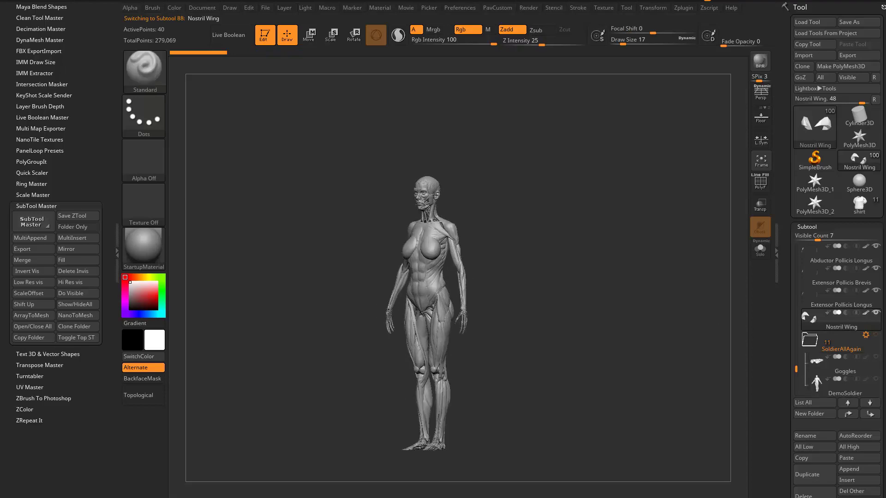
Step: Import the FBX ape skull model from the ApinatorFiles folder inside Apinator on the Desktop
left_click(823, 56)
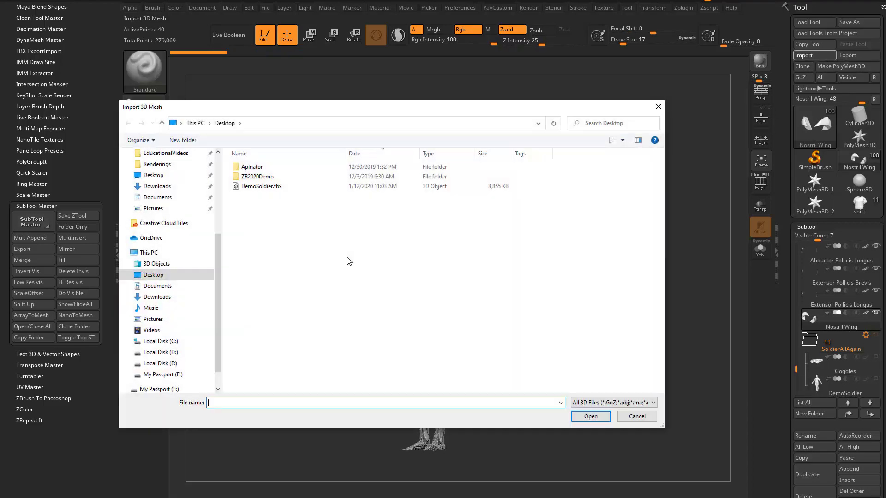
double_click(252, 168)
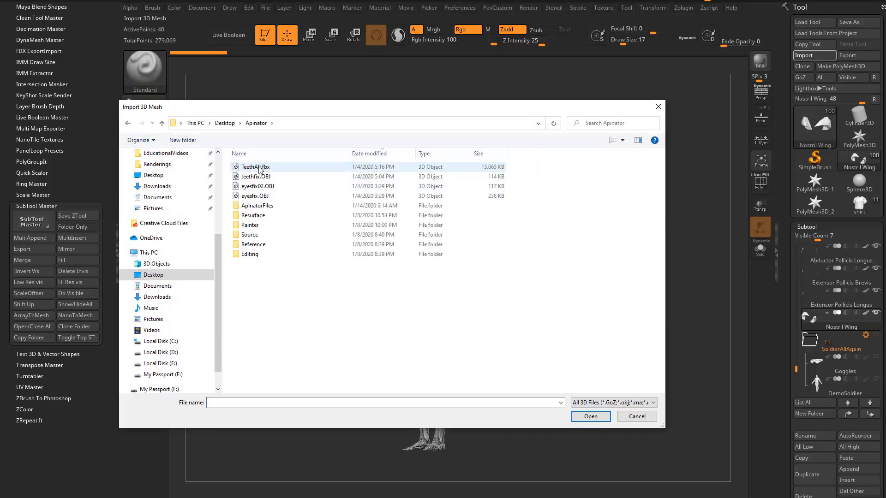
double_click(270, 205)
double_click(279, 167)
left_click(369, 308)
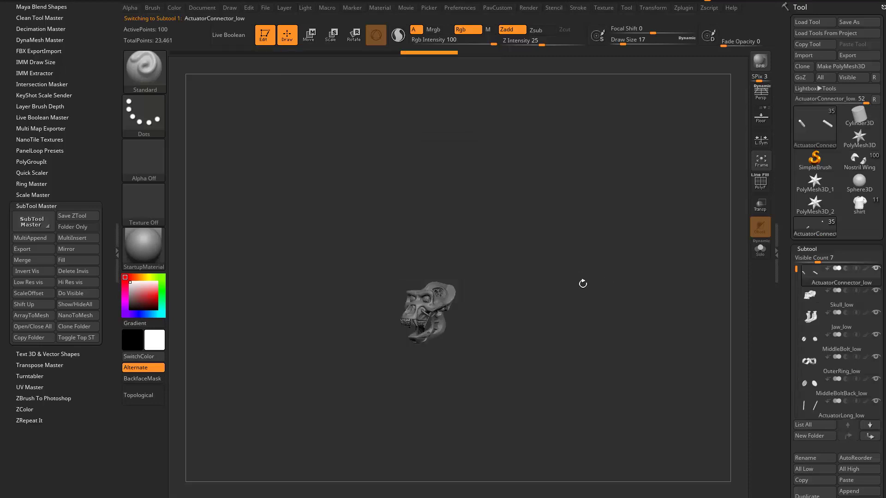
Step: Merge all visible subtools of the imported ape skull into a single new tool
right_click_drag(581, 283, 583, 346, "ctrl")
left_click_drag(583, 346, 646, 344)
left_click_drag(784, 346, 790, 260)
left_click(816, 411)
scroll(814, 231, "up", 4)
left_click(814, 226)
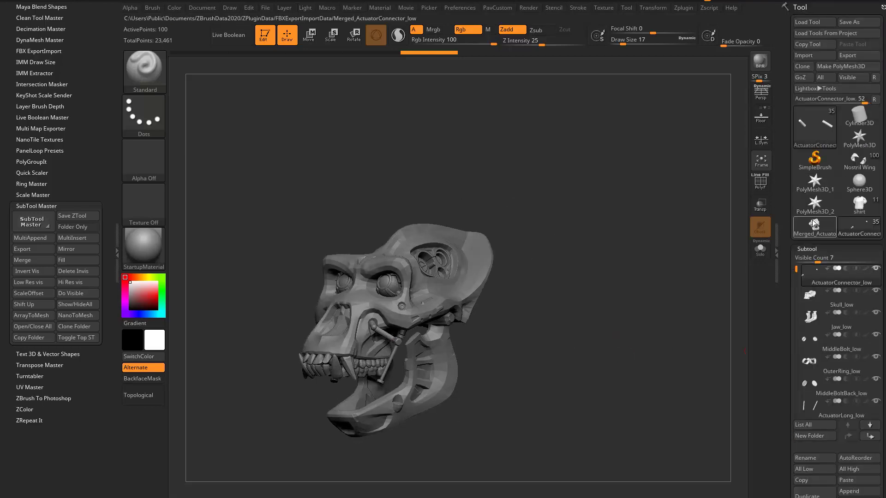
Step: Switch to the soldier tool and append the merged ape skull as a subtool
left_click(863, 208)
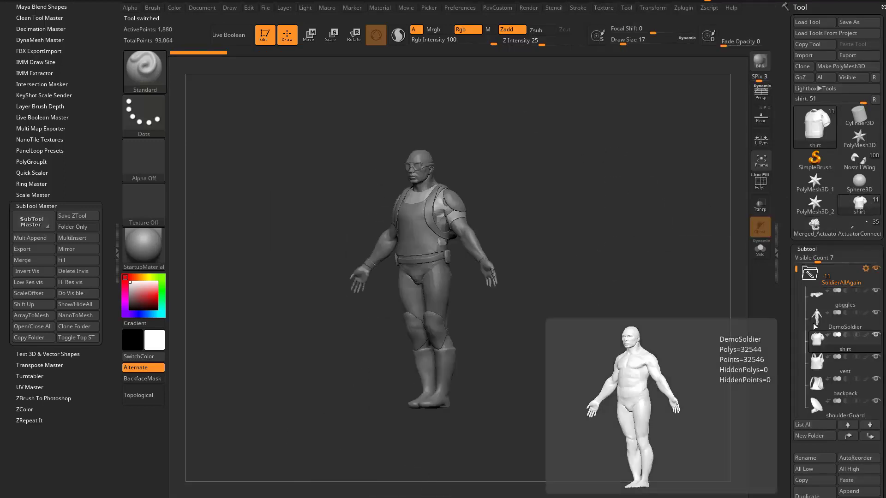
scroll(867, 351, "down", 3)
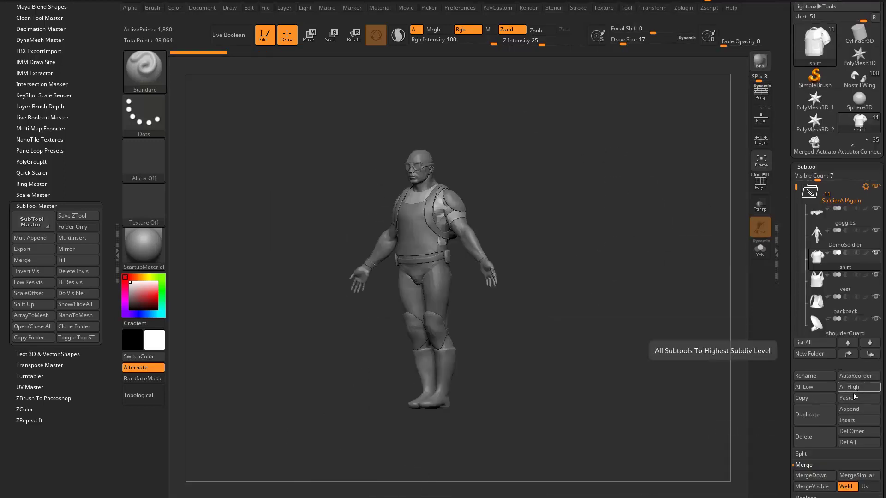
left_click(855, 409)
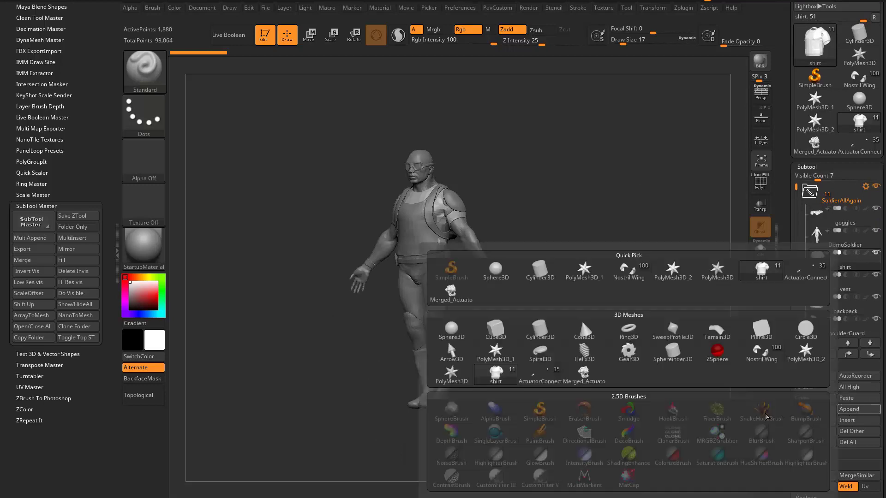
left_click(582, 374)
Step: Select the appended ape skull at the soldier's hips and activate its Move gizmo
left_click_drag(610, 327, 580, 301)
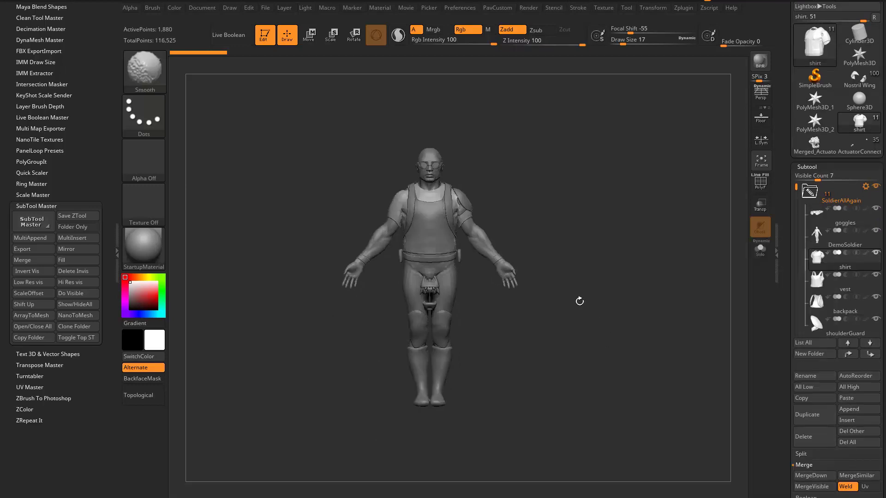
left_click(435, 289, "alt")
left_click_drag(604, 330, 535, 313)
key("w")
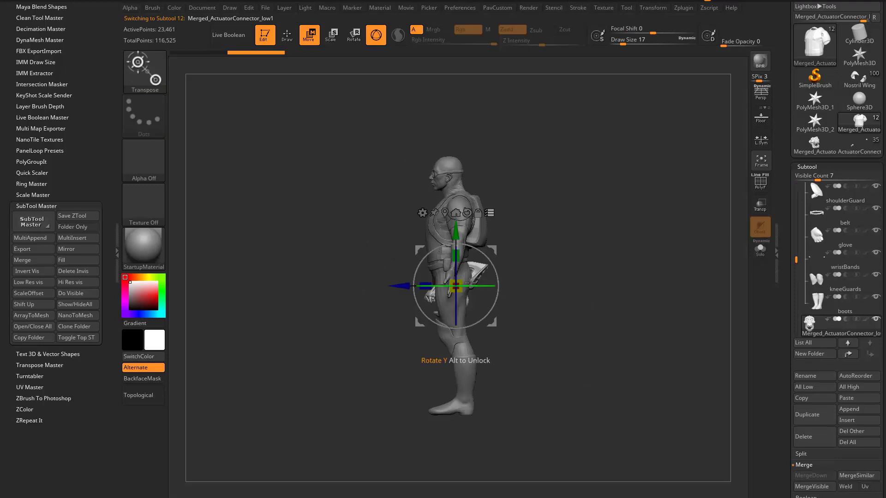
Step: Try to move the ape skull up from the hips to the soldier's head and undo the attempt
key("ctrl")
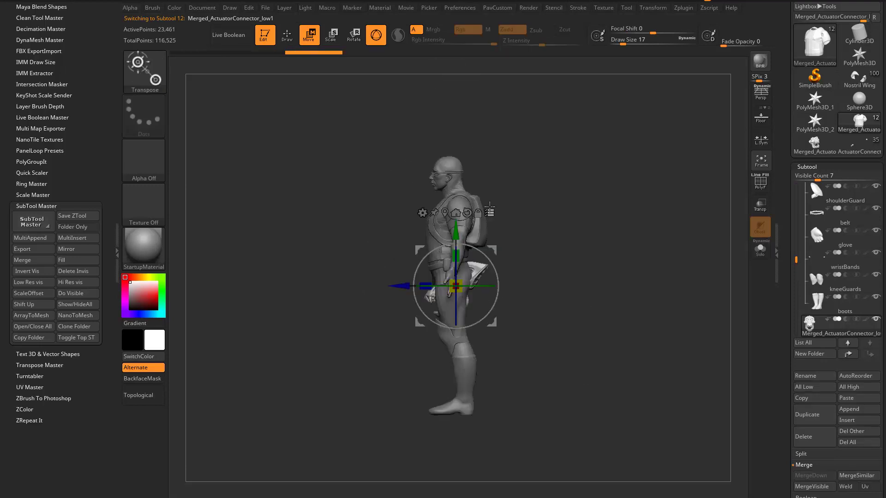
key("ctrl+z")
left_click_drag(519, 210, 519, 231)
left_click_drag(456, 233, 456, 120)
left_click_drag(537, 173, 616, 259, "shift")
left_click_drag(616, 259, 554, 252)
left_click_drag(392, 215, 381, 215)
left_click_drag(570, 231, 683, 249)
left_click_drag(673, 258, 639, 194, "alt")
left_click_drag(639, 217, 574, 226, "shift")
key("q")
mouse_move(614, 267)
left_mouse_down("alt")
mouse_move(585, 206)
mouse_move(518, 165)
left_mouse_up("alt")
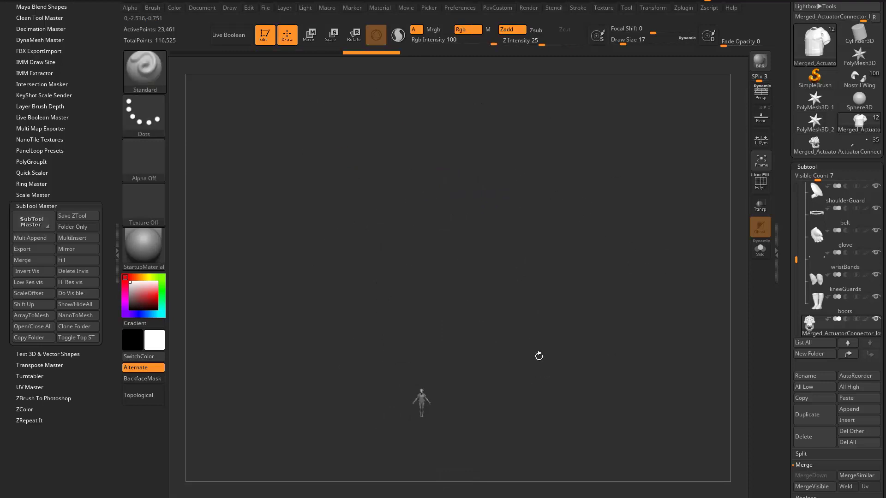
left_click_drag(584, 307, 582, 231, "alt")
left_click_drag(646, 260, 603, 265)
key("ctrl+z")
key("ctrl+z")
Step: Expand the Deformation settings and move the ape skull from the hips up onto the soldier's head
left_click_drag(785, 284, 780, 143)
left_click(812, 197)
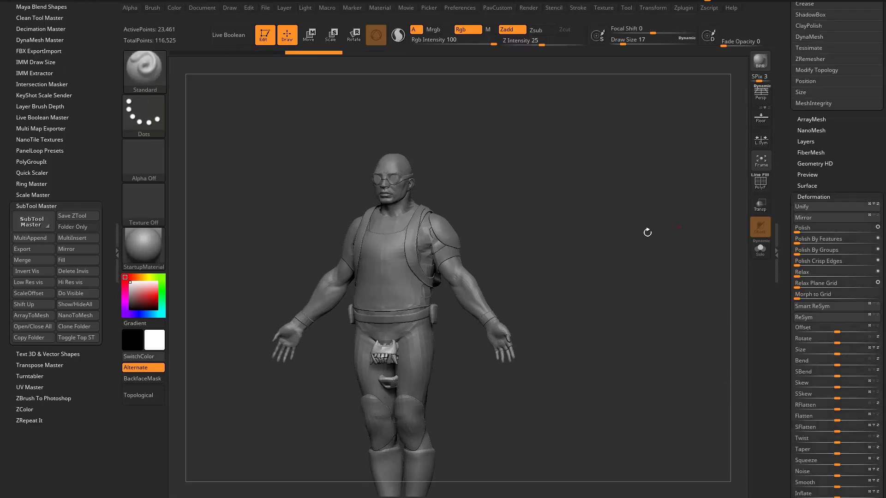
left_click_drag(632, 241, 559, 274, "shift")
key("w")
key("q")
mouse_move(513, 225)
left_mouse_down("shift")
mouse_move(580, 230)
mouse_move(579, 240)
left_mouse_up("shift")
key("w")
left_click(417, 356, "alt")
left_click_drag(404, 295, 394, 136)
left_click_drag(588, 168, 544, 172, "shift")
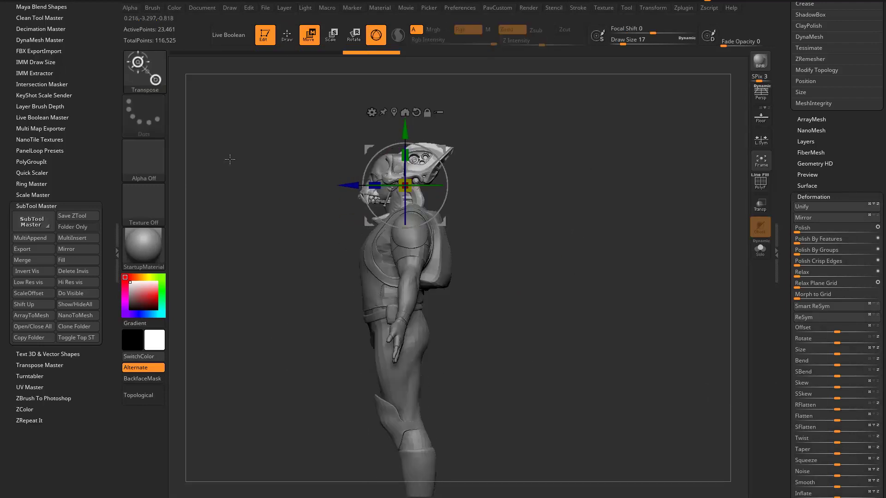
Step: Collapse the SubTool Master plugin section and expand Scale Master
left_click(40, 207)
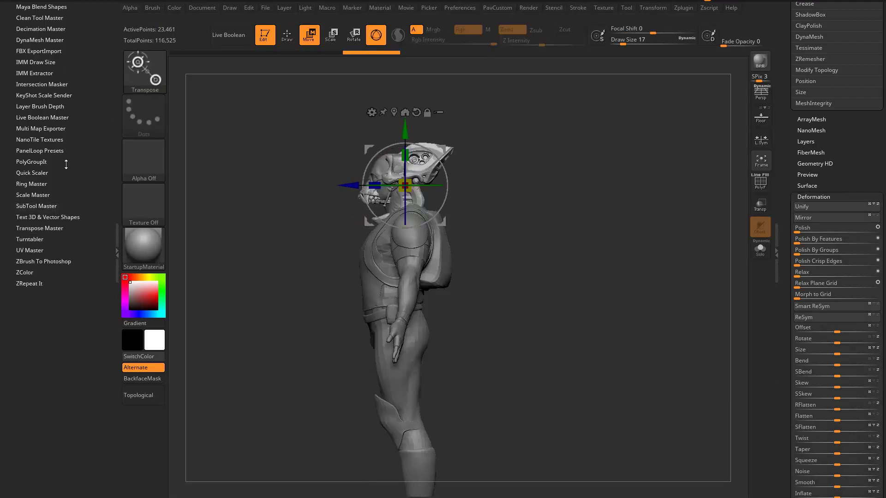
left_click_drag(64, 171, 39, 251)
left_click(33, 276)
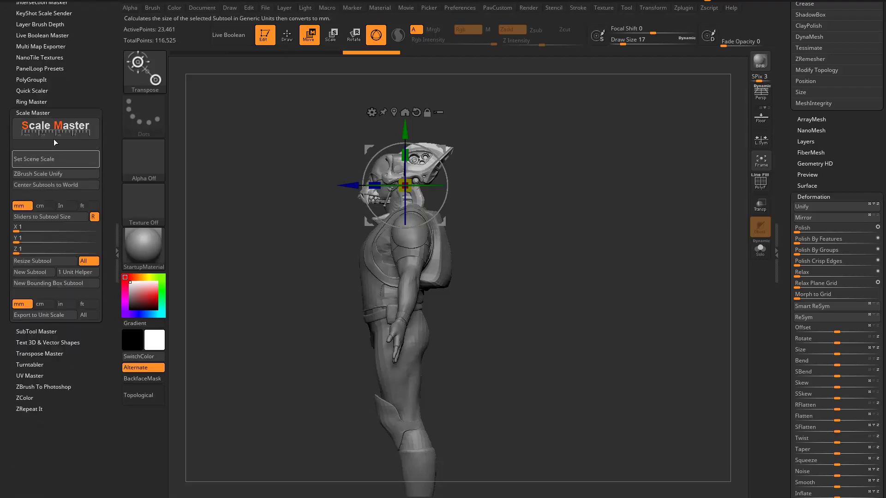
Step: Examine the Scale Master information pages about imported object scale and extended functionality, and its usage video link
left_click(55, 128)
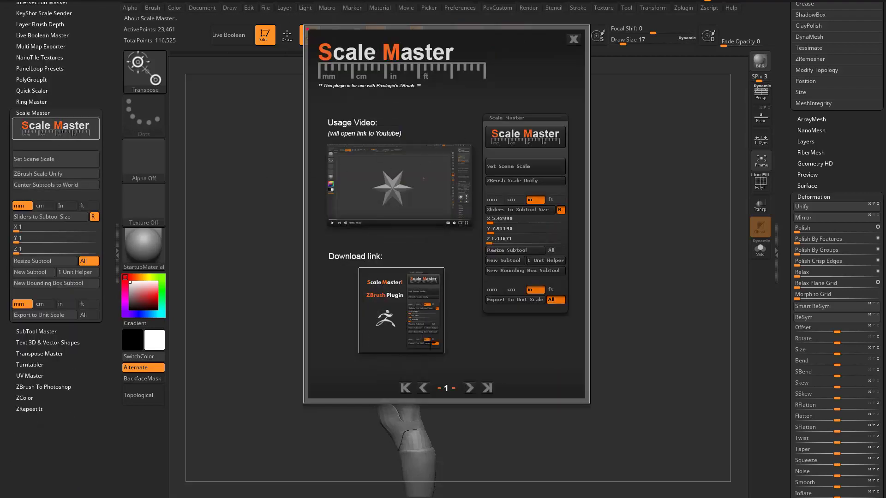
left_click(469, 388)
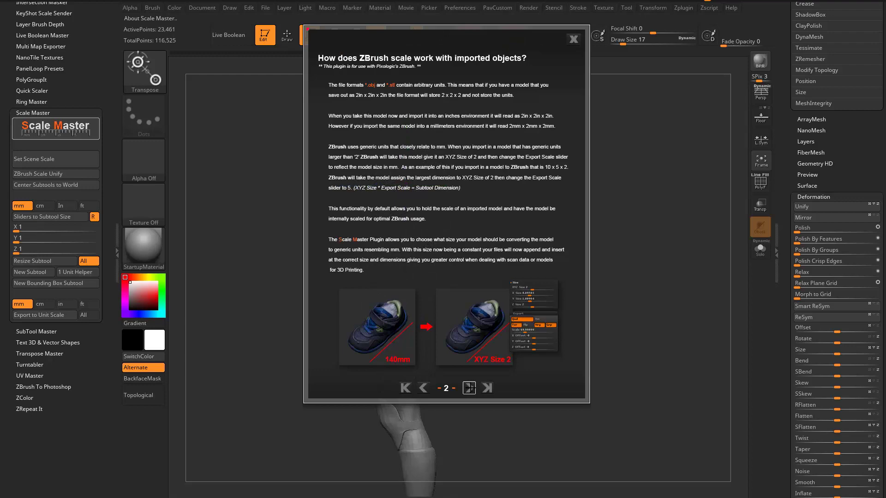
left_click(469, 388)
left_click(469, 388)
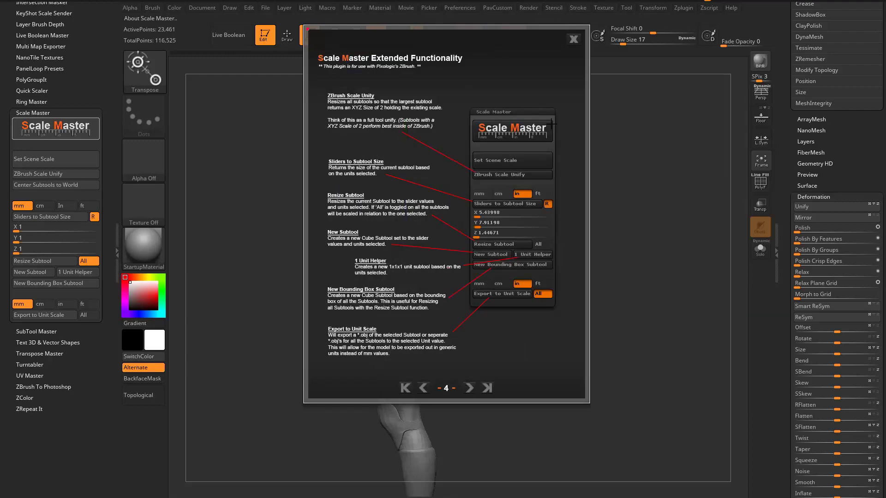
left_click(574, 39)
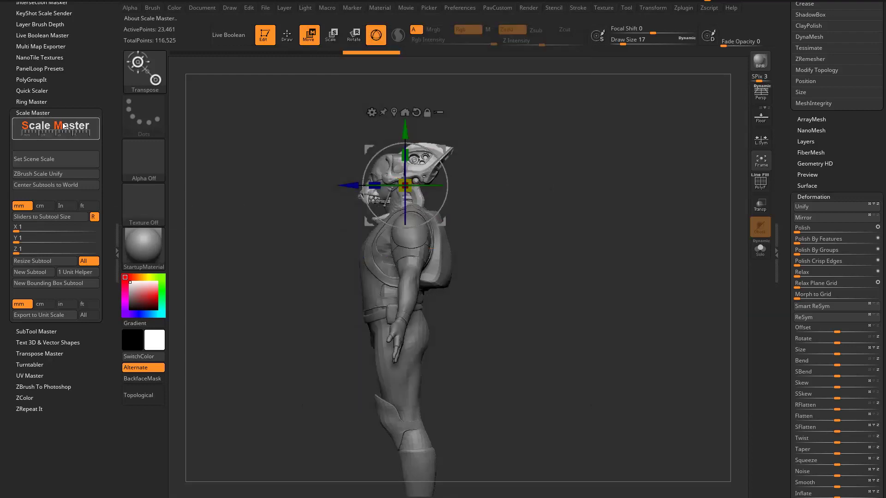
left_click(55, 127)
left_click(390, 177)
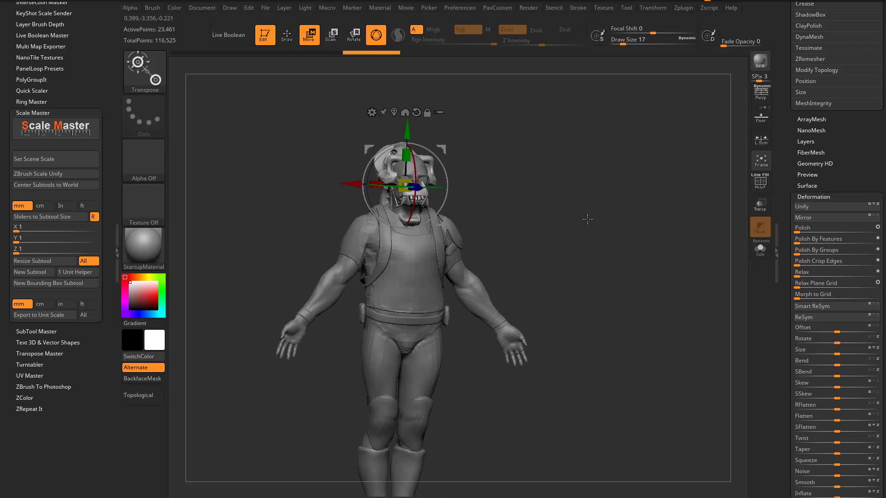
Step: Tilt the ape skull back on the soldier's head from the side view
key("q")
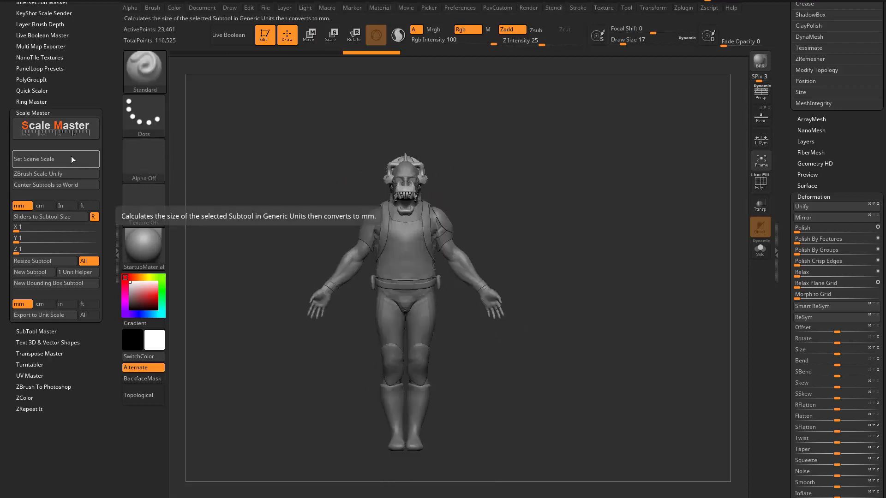
left_click_drag(632, 217, 514, 201)
key("w")
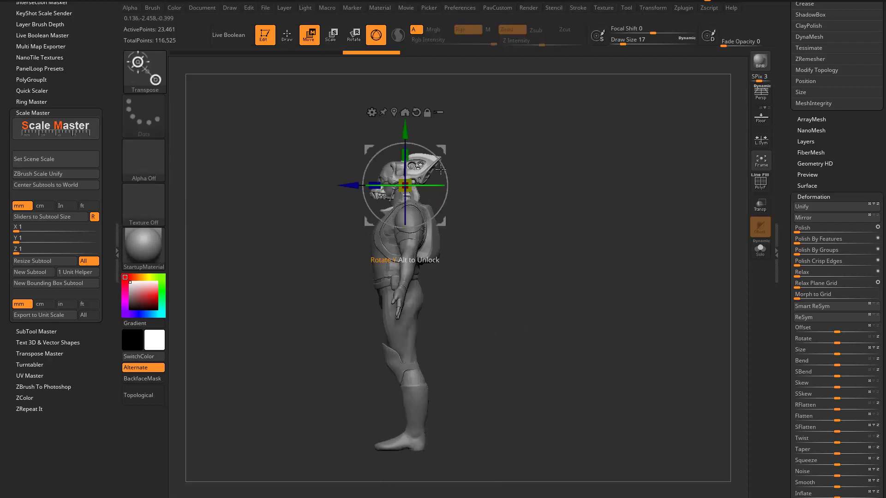
left_click_drag(441, 151, 406, 154)
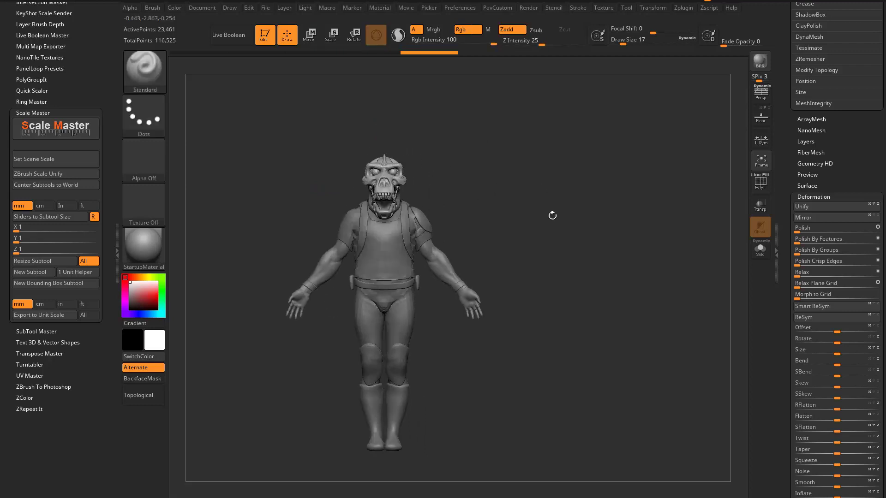
left_click_drag(552, 215, 535, 207)
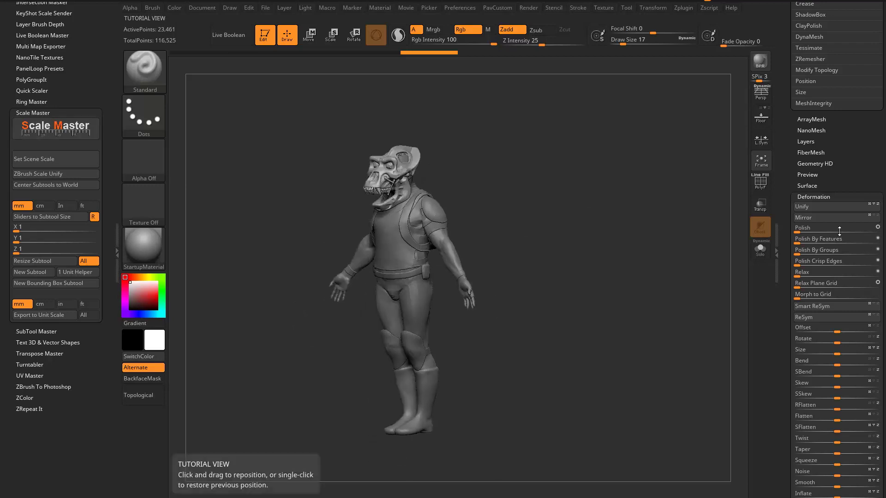
Step: Refine the ape skull's tilt and position over the soldier's head from the side view
left_click_drag(610, 259, 664, 256, "shift")
key("w")
left_click_drag(455, 195, 400, 178, "shift")
left_click_drag(489, 174, 449, 171, "shift")
left_click_drag(427, 142, 422, 129)
key("q")
left_click_drag(494, 182, 550, 187, "shift")
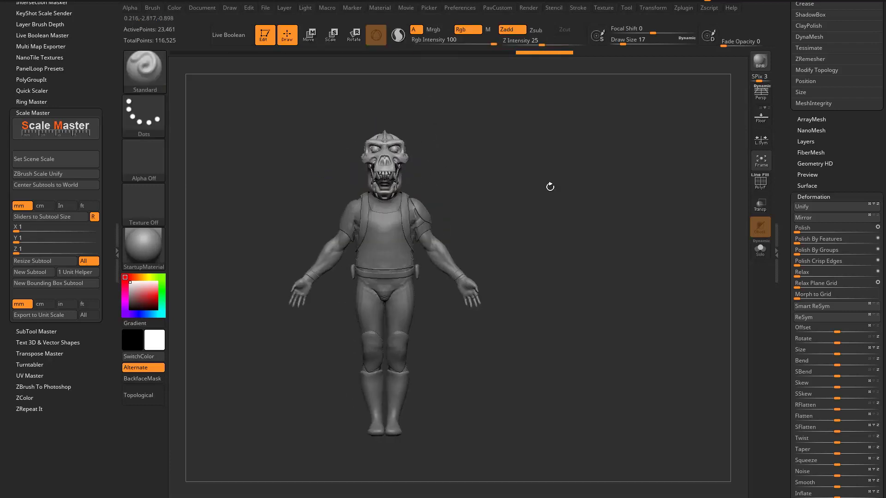
Step: Raise the ape skull above the soldier's head so both heads are fully exposed
left_click_drag(789, 142, 793, 482)
left_click_drag(792, 91, 791, 263)
left_click_drag(547, 181, 491, 168, "shift")
key("w")
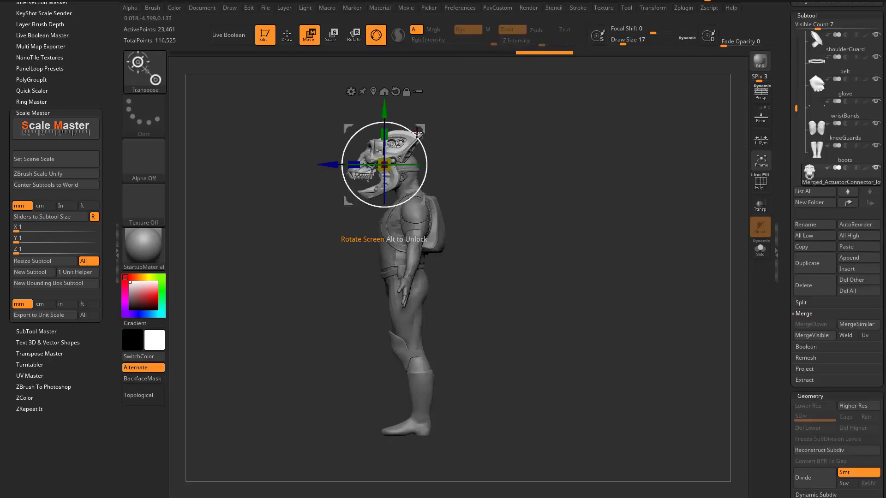
left_click_drag(419, 132, 417, 85)
key("q")
mouse_move(548, 129)
left_mouse_down("alt")
mouse_move(532, 227)
mouse_move(580, 222)
left_mouse_up("alt")
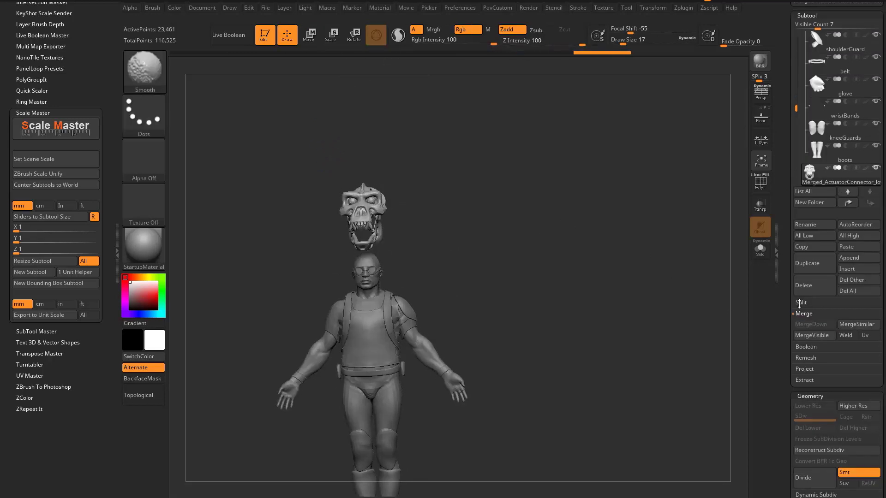
Step: Split the merged ape skull subtool into separate subtools with Split To Similar Parts
left_click(799, 303)
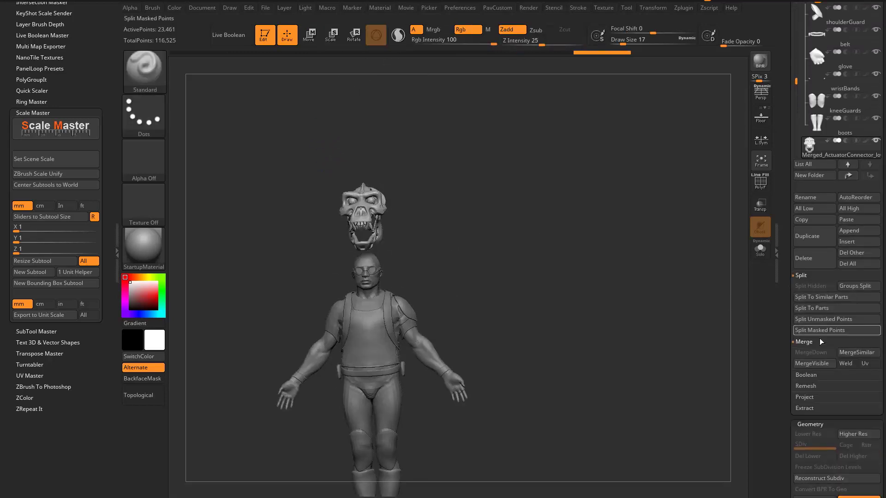
left_click(822, 299)
left_click(785, 316)
Step: Pick individual split skull parts on the model, ending with the lower jaw subtool
left_click_drag(697, 233, 595, 238)
left_click(374, 194, "alt")
left_click_drag(517, 221, 567, 257, "alt")
left_click(342, 217, "alt")
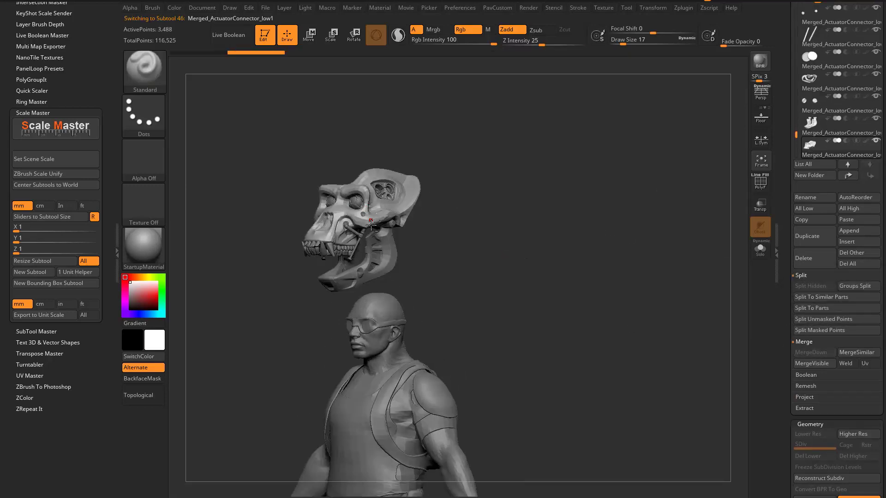
left_click(374, 242, "alt")
left_click_drag(474, 215, 504, 208, "shift")
Step: Turn on the gizmo's multiple-subtool transposing, clear the selection and box-select all ape skull parts in side view
key("w")
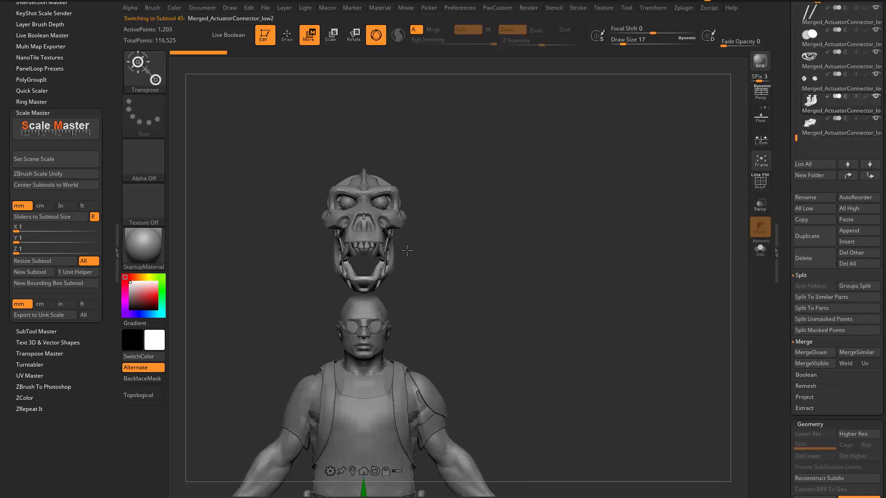
left_click_drag(492, 255, 482, 156, "alt")
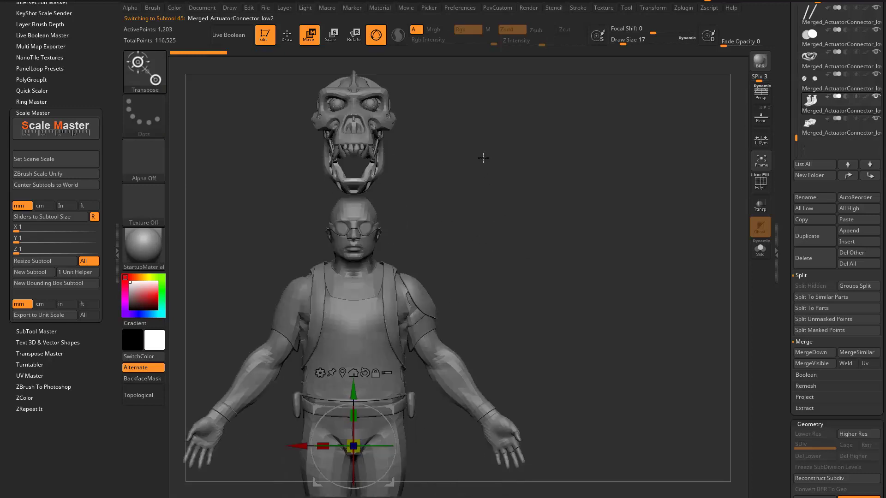
left_click(392, 373)
left_click_drag(516, 217, 507, 318, "alt")
left_click(516, 243, "ctrl+shift")
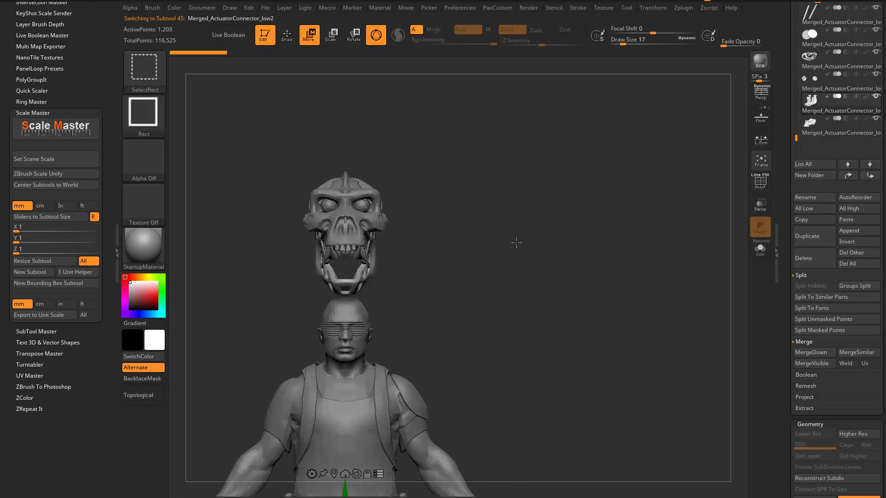
left_click_drag(504, 208, 553, 208)
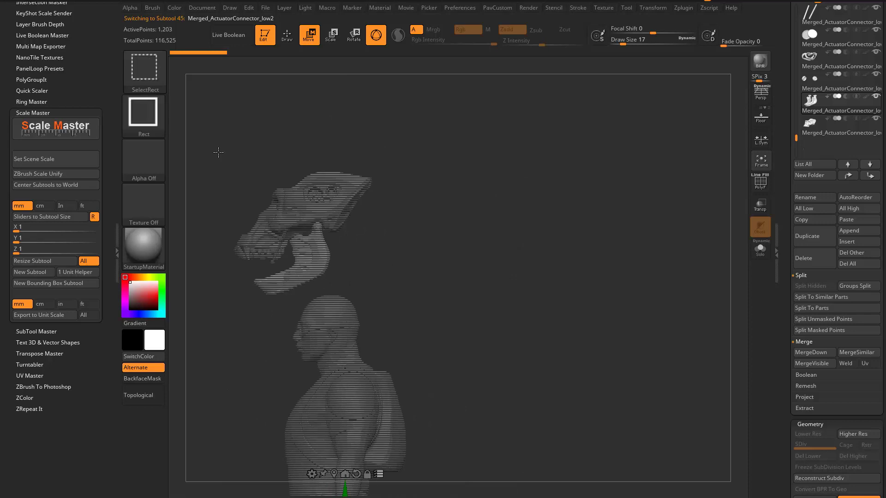
left_click_drag(218, 153, 523, 204, "ctrl+shift")
Step: Move the selected ape skull parts down together onto the soldier's head
left_click_drag(434, 411, 433, 162, "alt")
left_click_drag(432, 221, 450, 212)
left_click_drag(433, 163, 433, 224)
left_click_drag(432, 282, 420, 285)
mouse_move(551, 263)
left_mouse_down()
mouse_move(583, 263)
mouse_move(624, 287)
mouse_move(607, 230)
mouse_move(589, 234)
mouse_move(619, 234)
left_mouse_up()
key("q")
left_click_drag(618, 234, 618, 203, "alt")
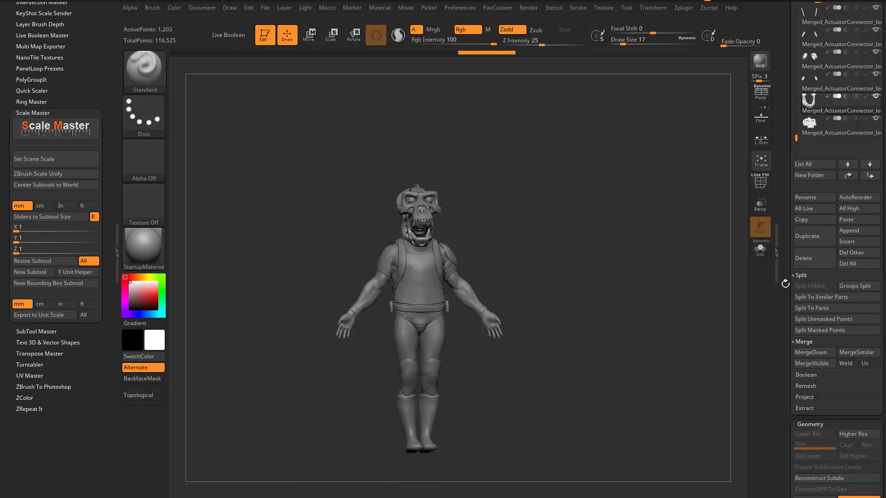
Step: Fully initialize ZBrush, clearing all tools, materials, lights and document data
scroll(787, 243, "up", 5)
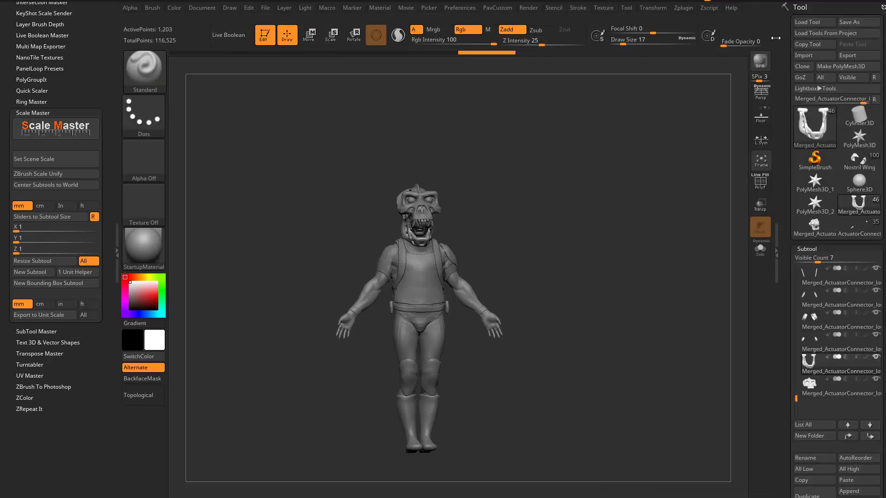
left_click(444, 9)
left_click(503, 26)
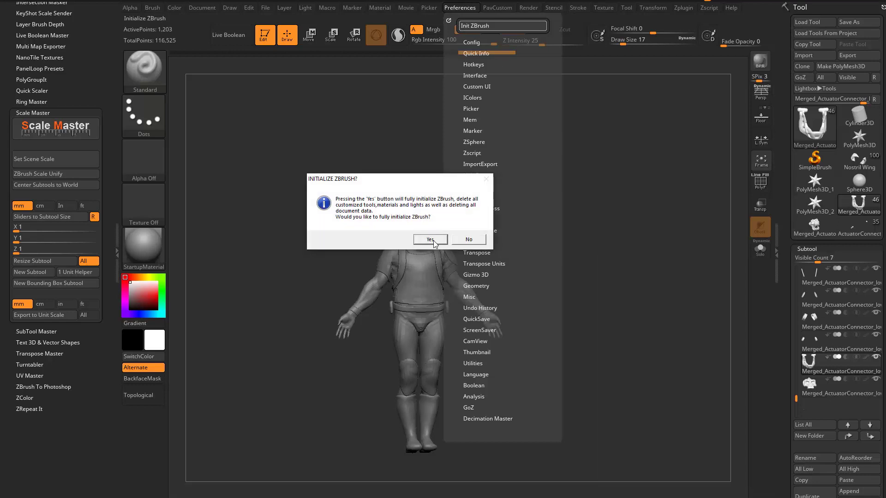
key("Escape")
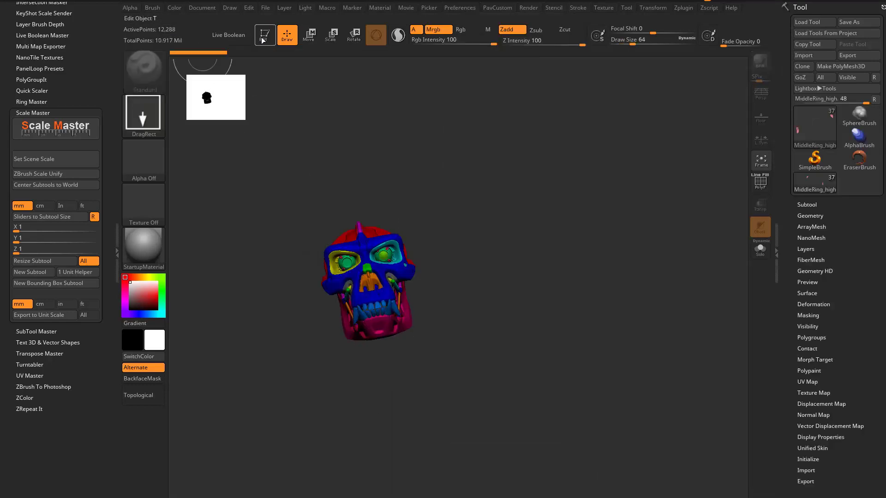
Step: Expand the high-resolution ape skull's subtool list and select RightRingBolt_high
left_click(806, 205)
left_click_drag(789, 228, 796, 169)
mouse_move(822, 196)
left_click(841, 152)
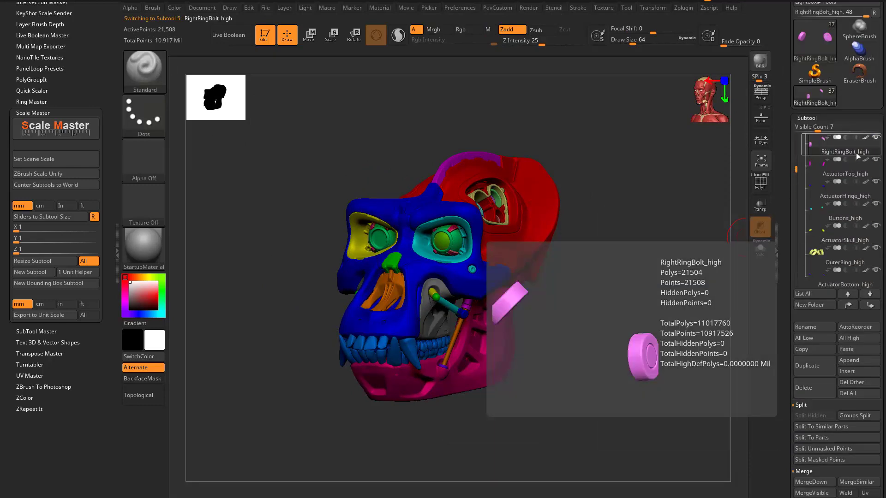
Step: Go through the ActuatorHinge_high, Buttons_high and ActuatorSkull_high subtools, ending with OuterRing_high selected
left_click(841, 194)
left_click_drag(706, 217, 629, 266)
left_click(838, 215)
left_click_drag(660, 327, 684, 328)
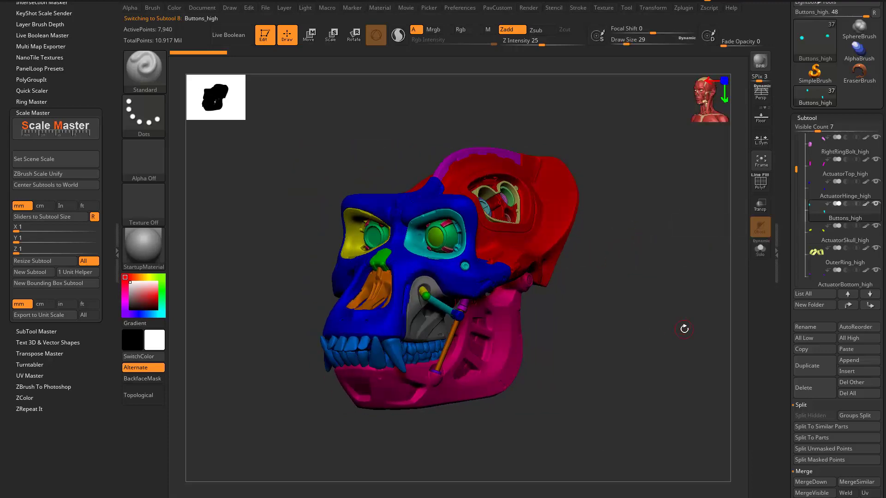
left_click(839, 238)
left_click(843, 263)
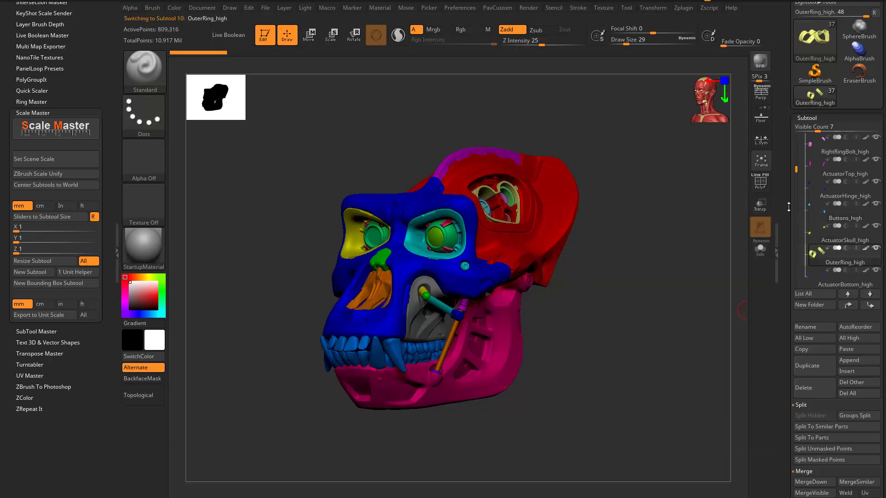
Step: Begin an FBX export, examine the ape skull high and low files in the Resurface > BakeStacked folder, and cancel the export
scroll(832, 62, "up", 2)
left_click(852, 56)
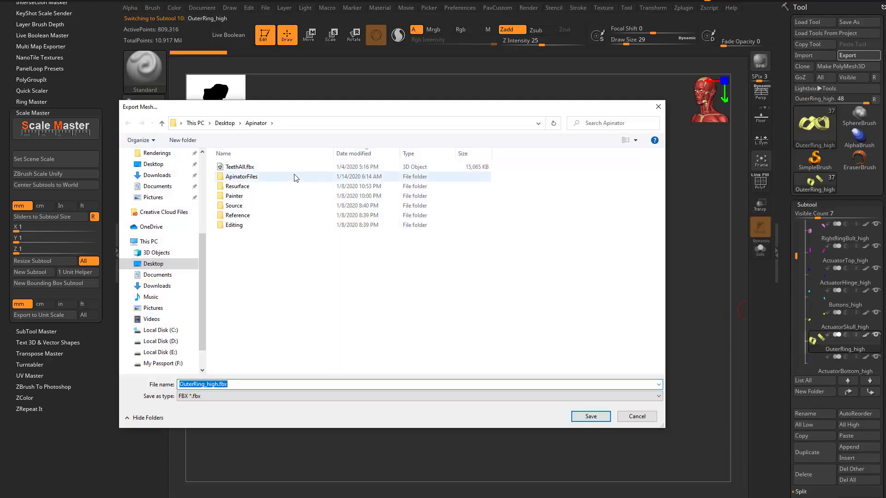
double_click(265, 196)
left_click(256, 123)
double_click(259, 186)
double_click(266, 177)
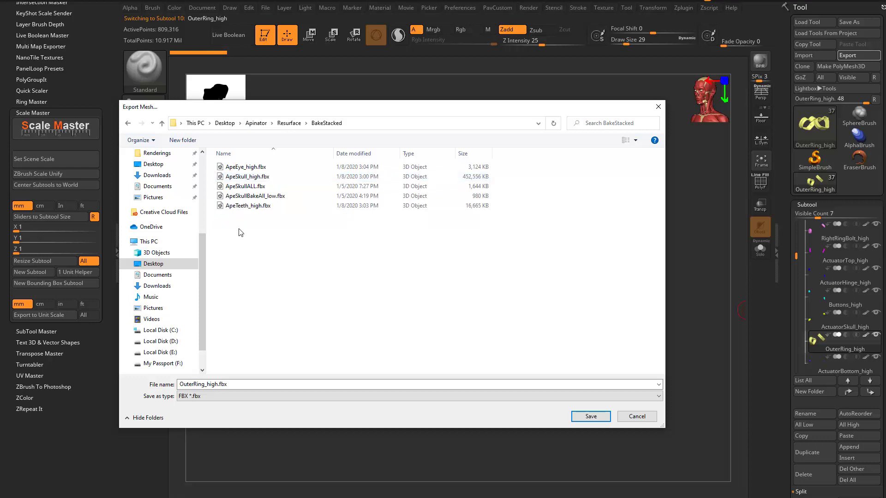
left_click(247, 176)
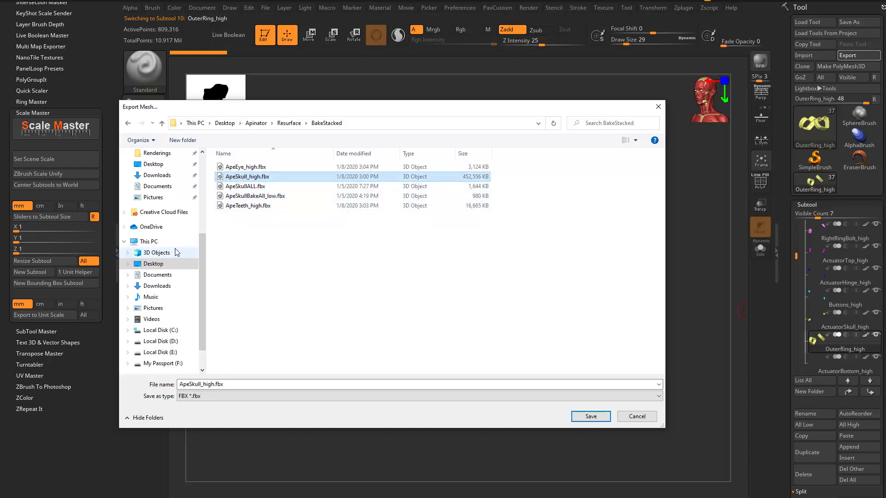
left_click(255, 195)
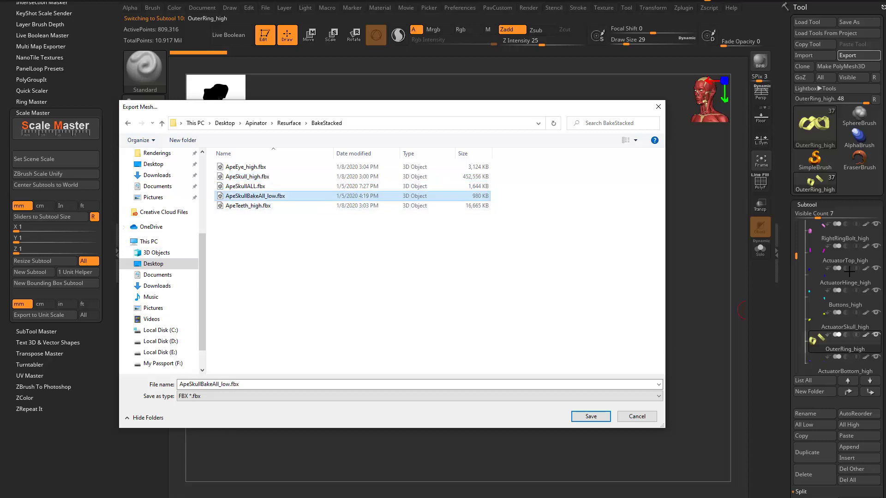
left_click(624, 415)
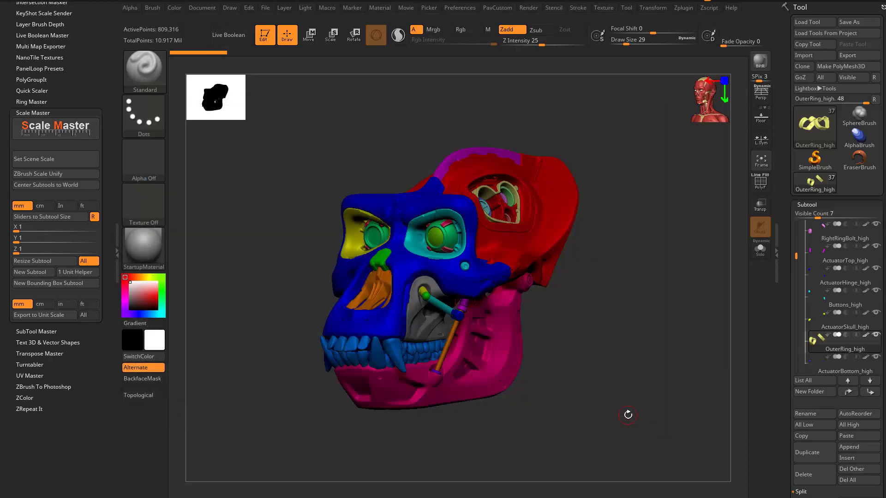
Step: Start exporting OuterRing_high.fbx to the Apinator folder, review the FBX export options including Tris, and cancel the export
left_click_drag(615, 311, 670, 318)
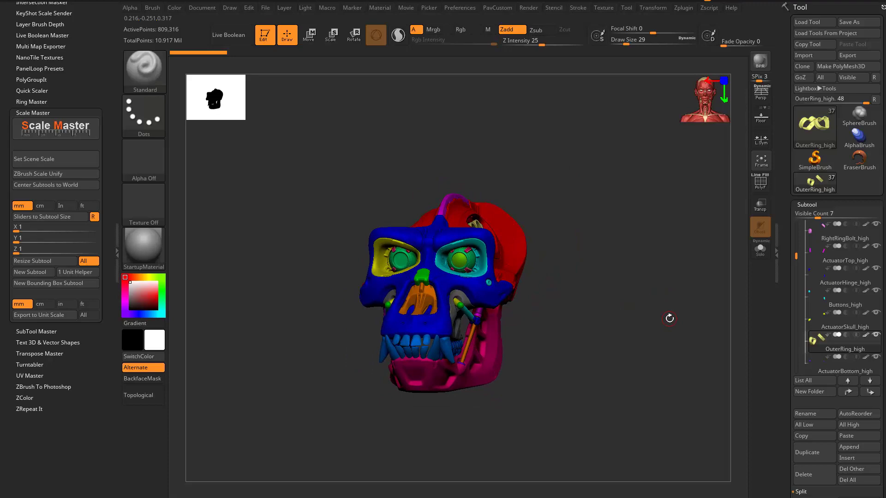
left_click_drag(696, 153, 663, 148)
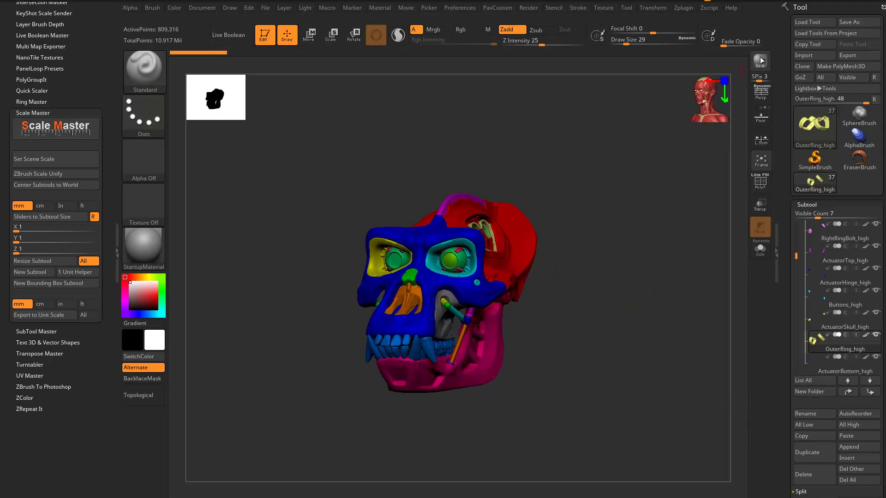
left_click(851, 55)
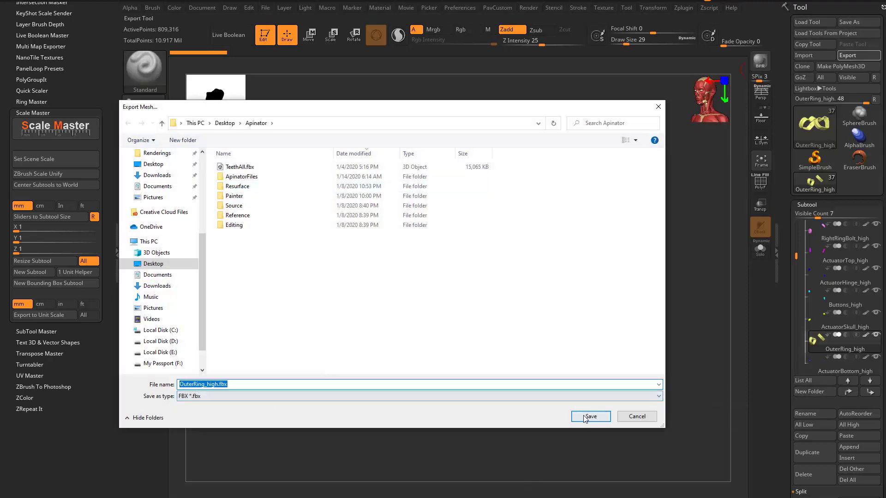
left_click(575, 416)
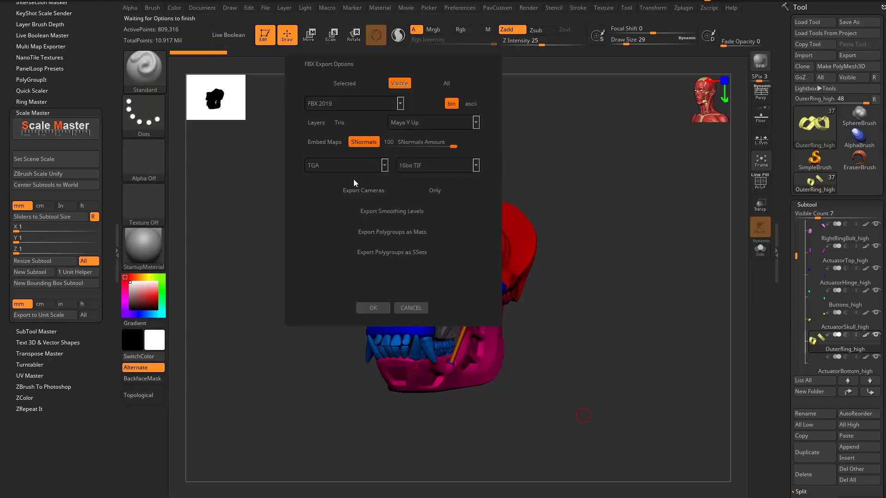
left_click(341, 123)
left_click(340, 123)
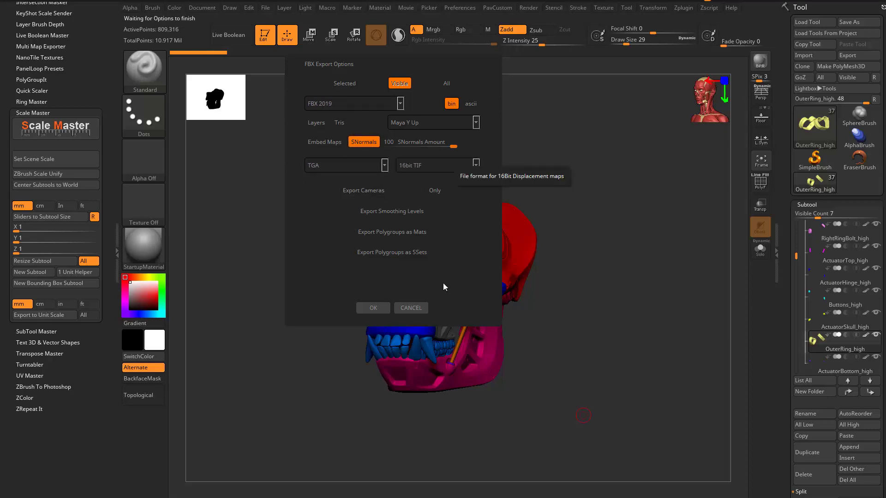
left_click(410, 308)
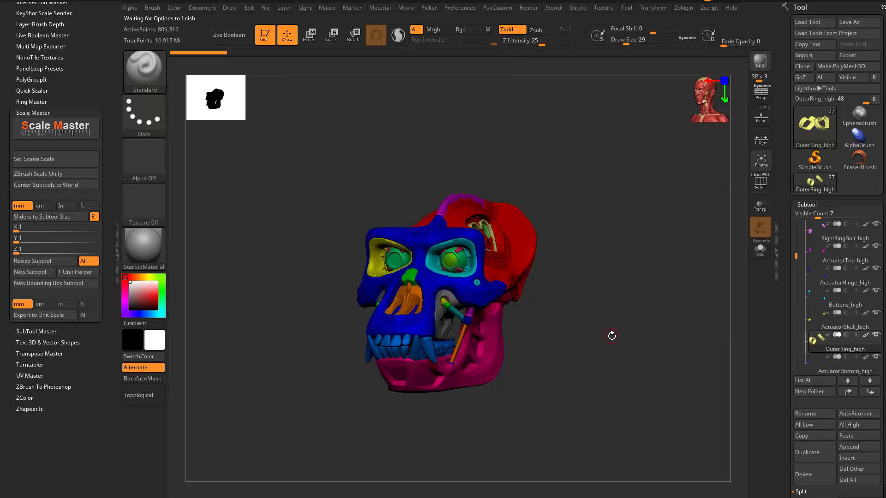
Step: Insert an Arrow3D subtool directly below the ApinatorBake_full star and delete the star subtool
left_click_drag(794, 258, 795, 224)
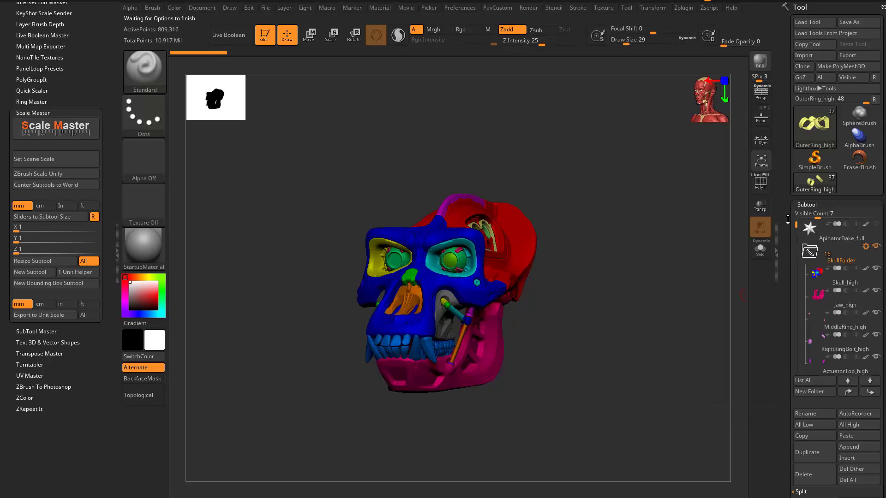
left_click(824, 241)
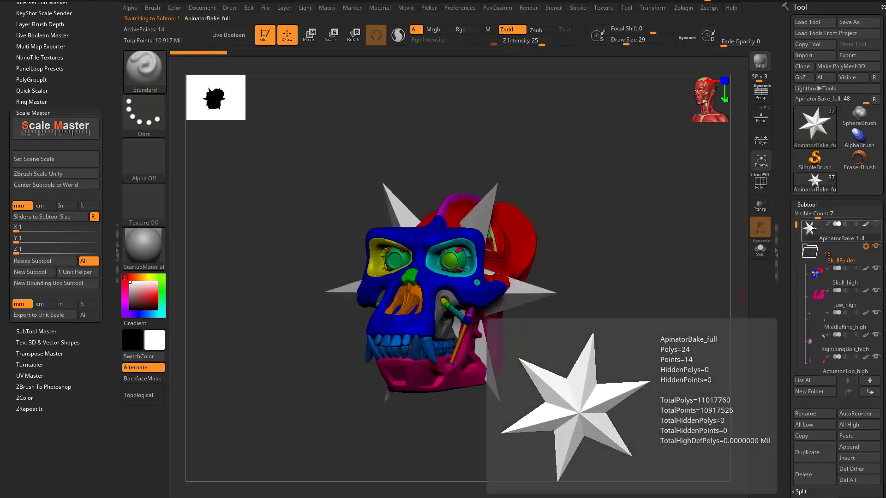
scroll(844, 415, "down", 1)
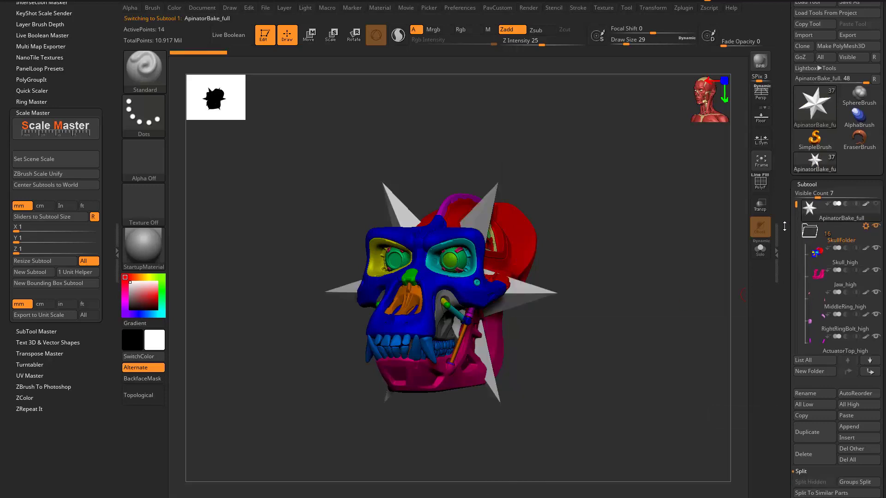
left_click(855, 434)
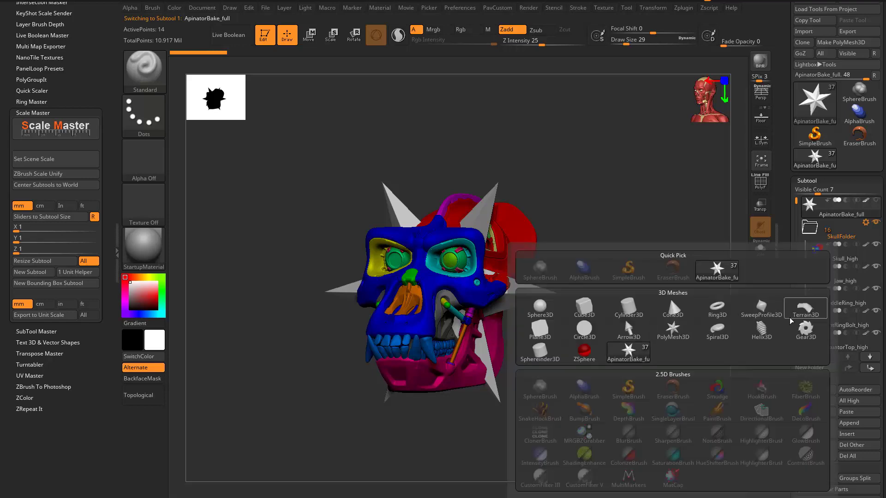
left_click(629, 330)
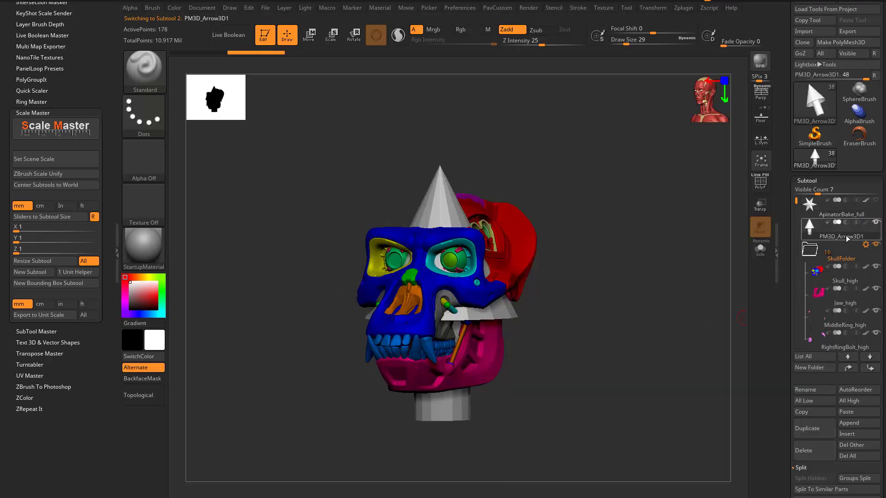
mouse_move(836, 205)
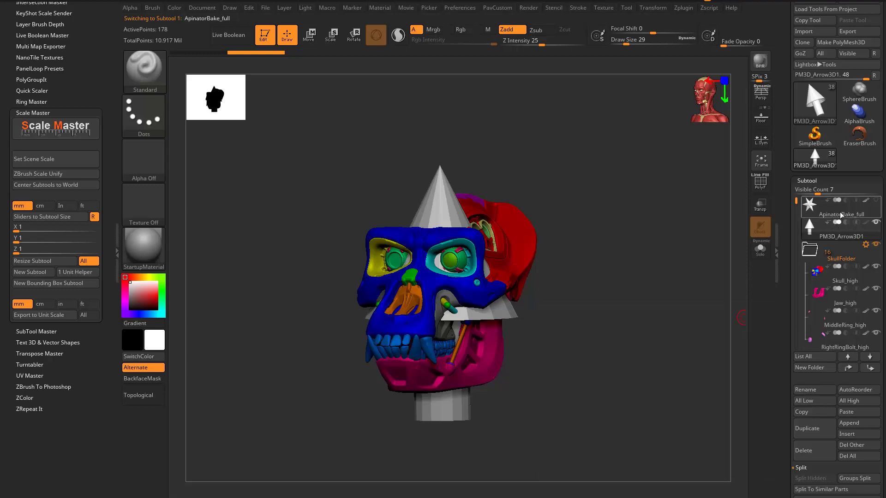
left_click(804, 451)
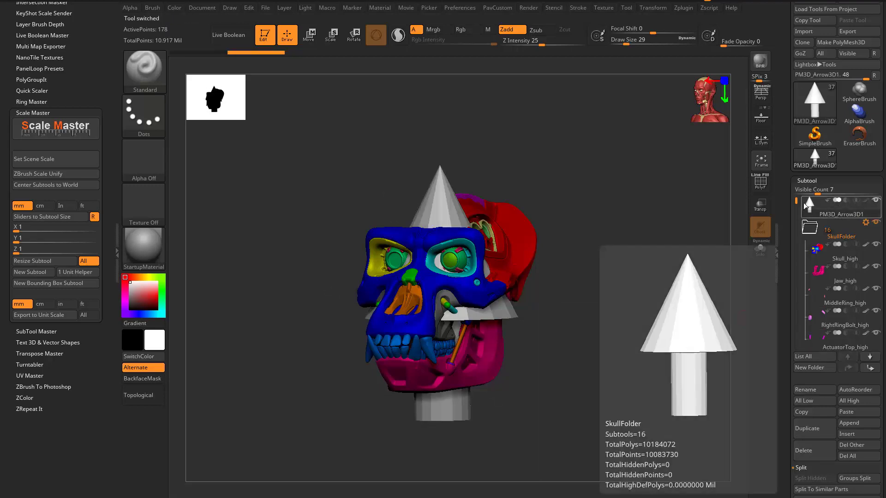
Step: Save the tool with the arrow as its first subtool as a ZTool named test in the Apinator folder
left_click_drag(788, 179, 788, 202)
left_click(854, 22)
type("test")
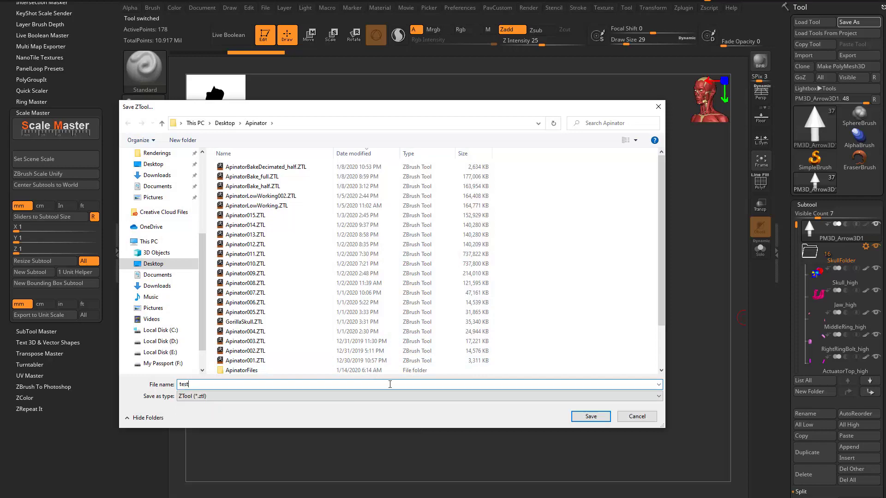
left_click(591, 417)
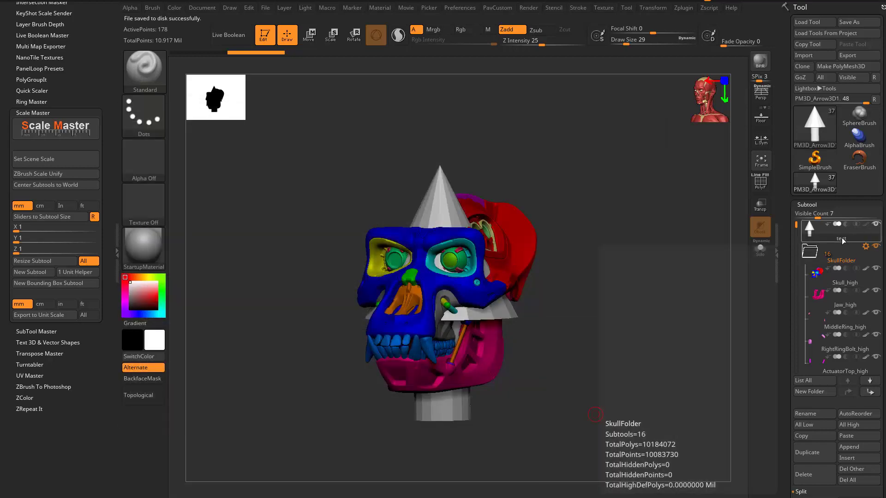
Step: Select the Skull_high subtool inside SkullFolder
left_click(843, 277)
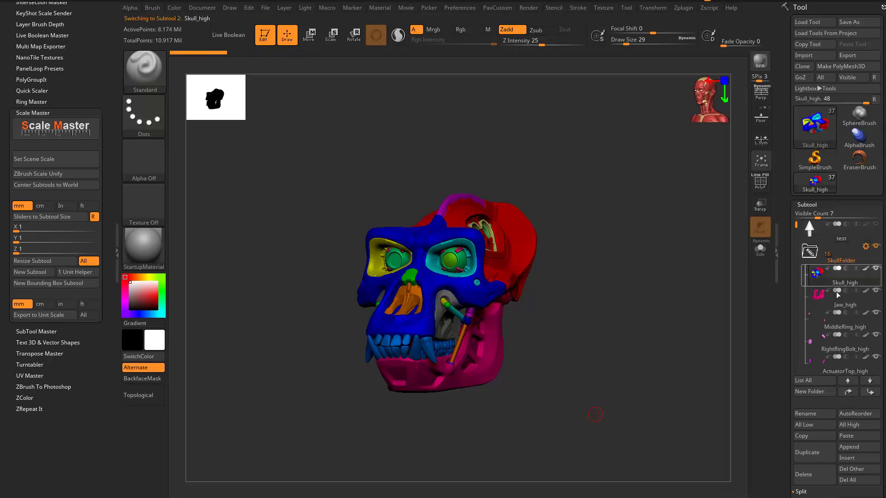
mouse_move(849, 288)
left_click_drag(508, 449, 602, 409)
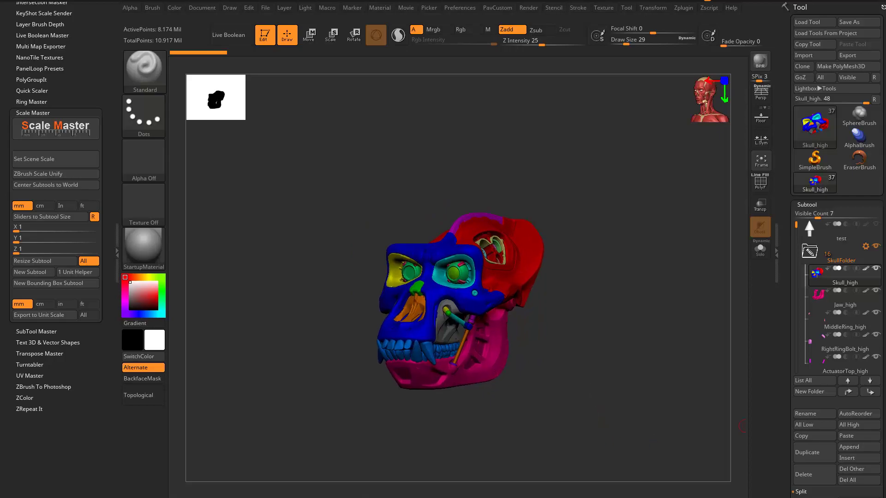